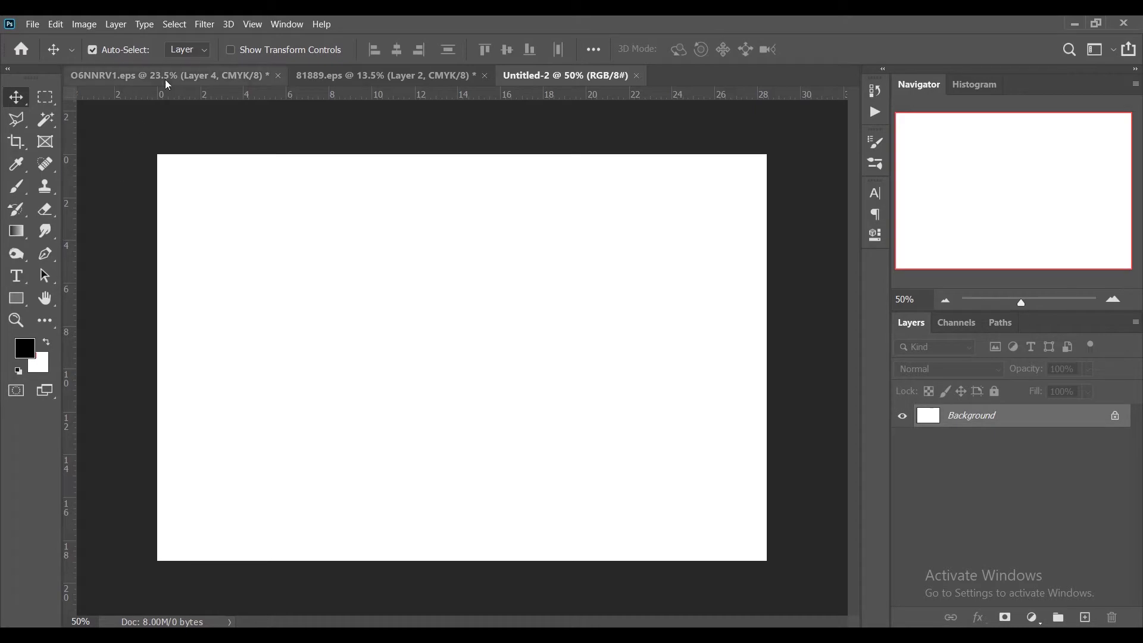
Step: Copy the gold diamond ornament layer from O6NNRV1.eps onto the blank Untitled-2 canvas
left_click(170, 75)
key("ctrl+Tab")
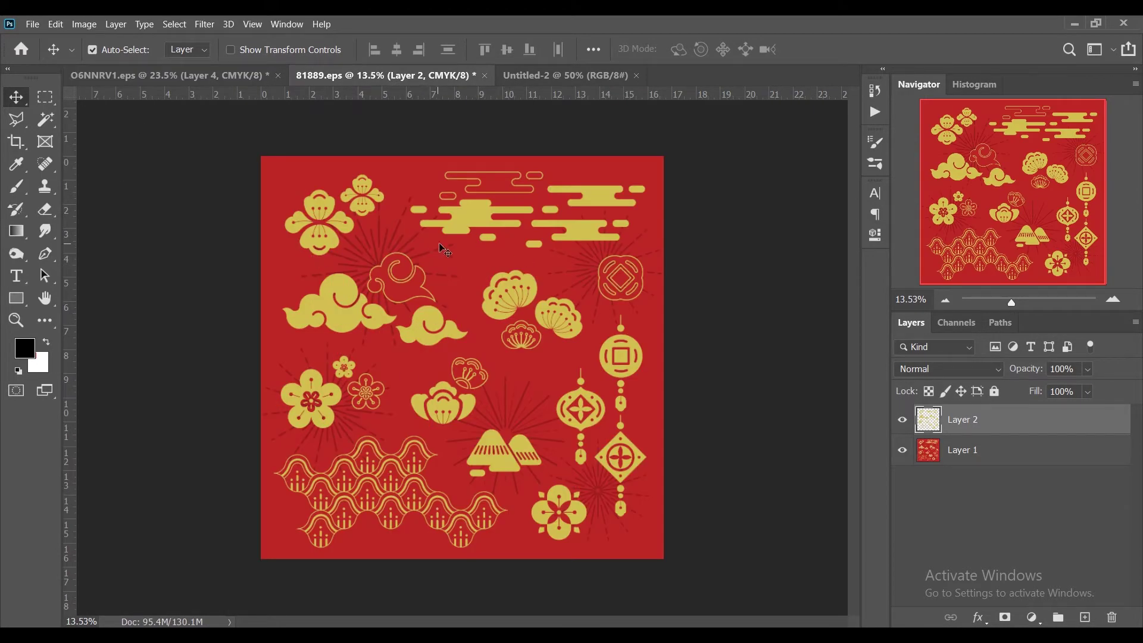
left_click(559, 77)
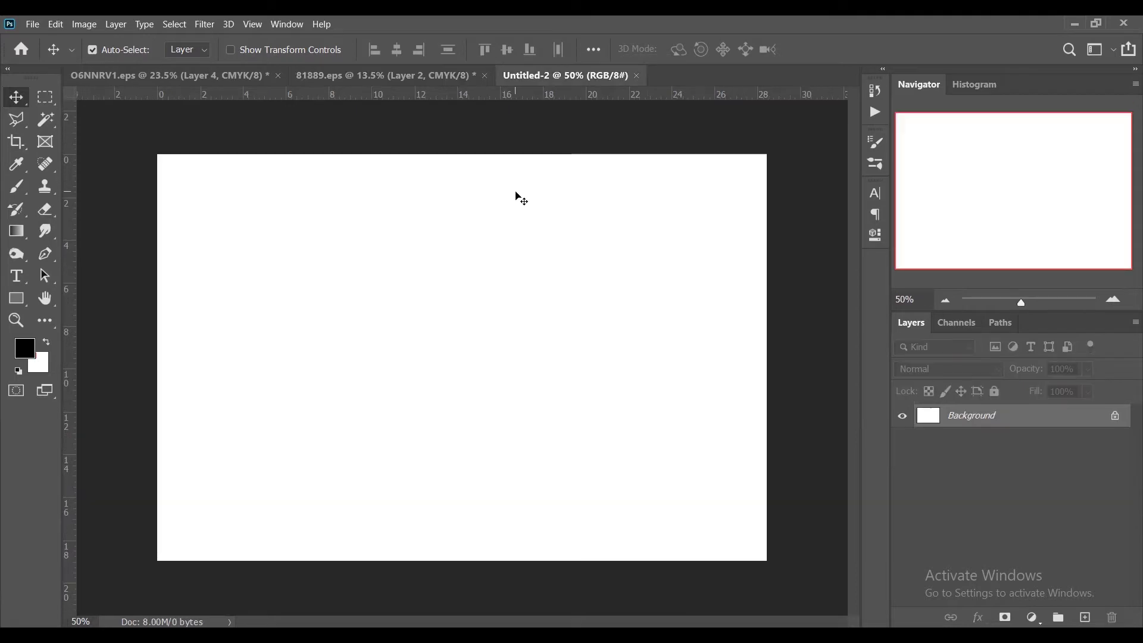
left_click(151, 80)
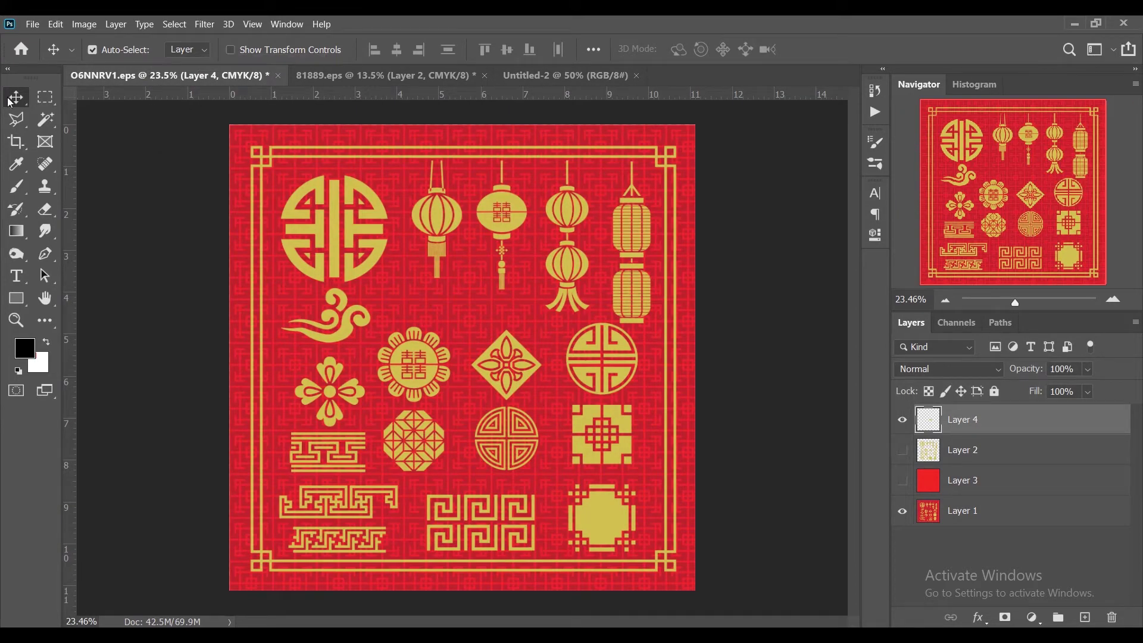
left_click(45, 98)
left_click_drag(546, 406, 468, 325)
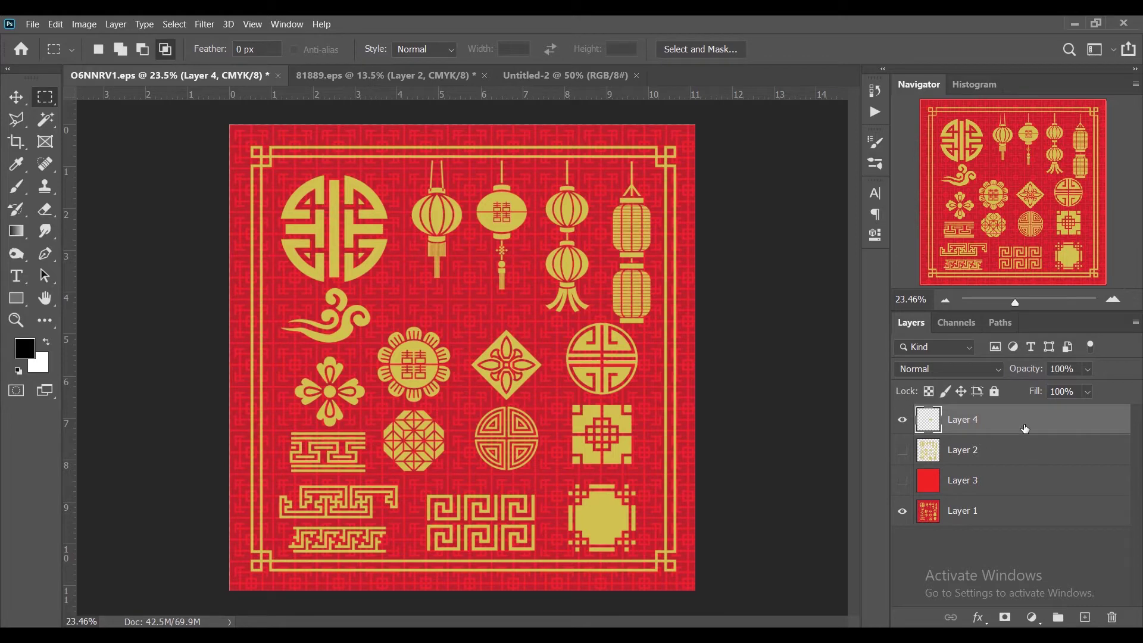
left_click_drag(1026, 429, 456, 455)
Step: Set the foreground to the bright red ea202f and the background to the darker red, both sampled from the O6NNRV1.eps artwork
left_click(979, 618)
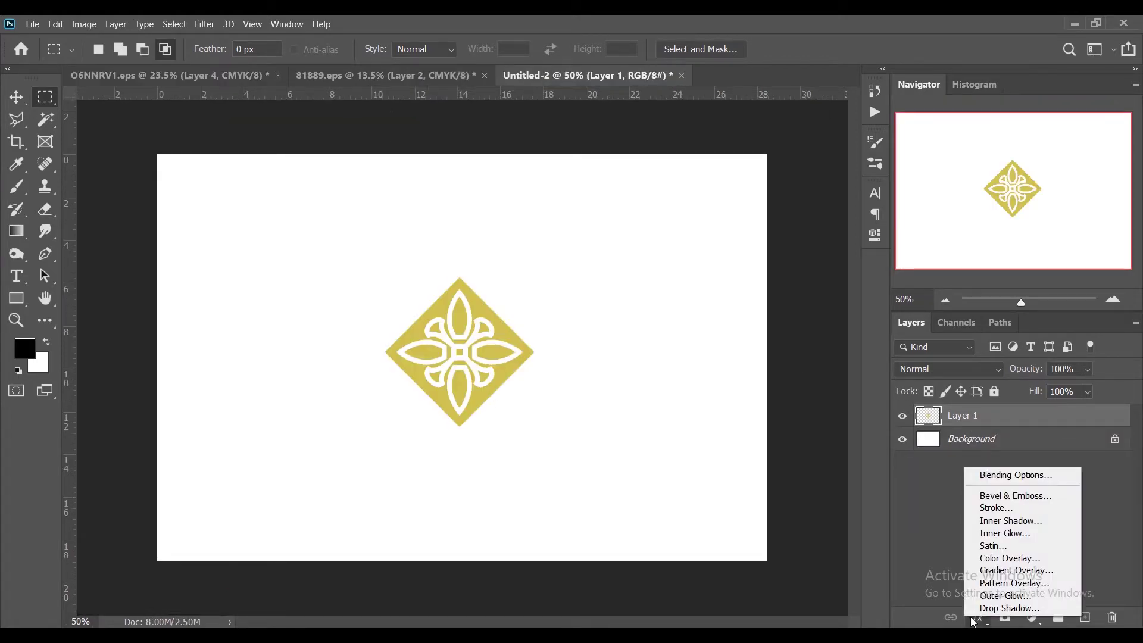
left_click(992, 515)
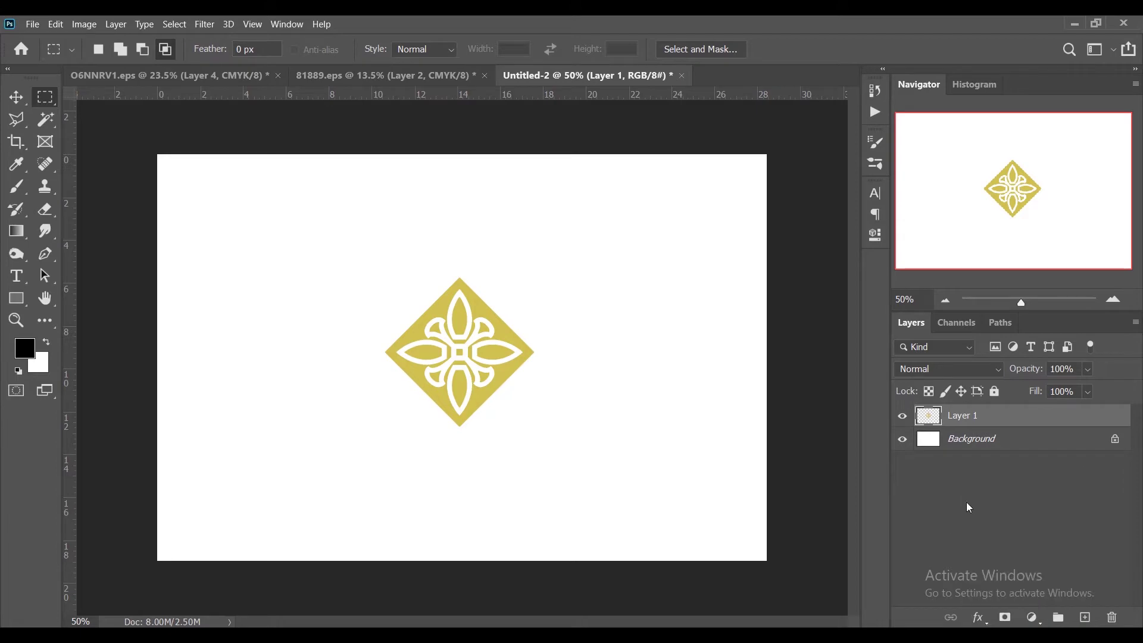
left_click(179, 76)
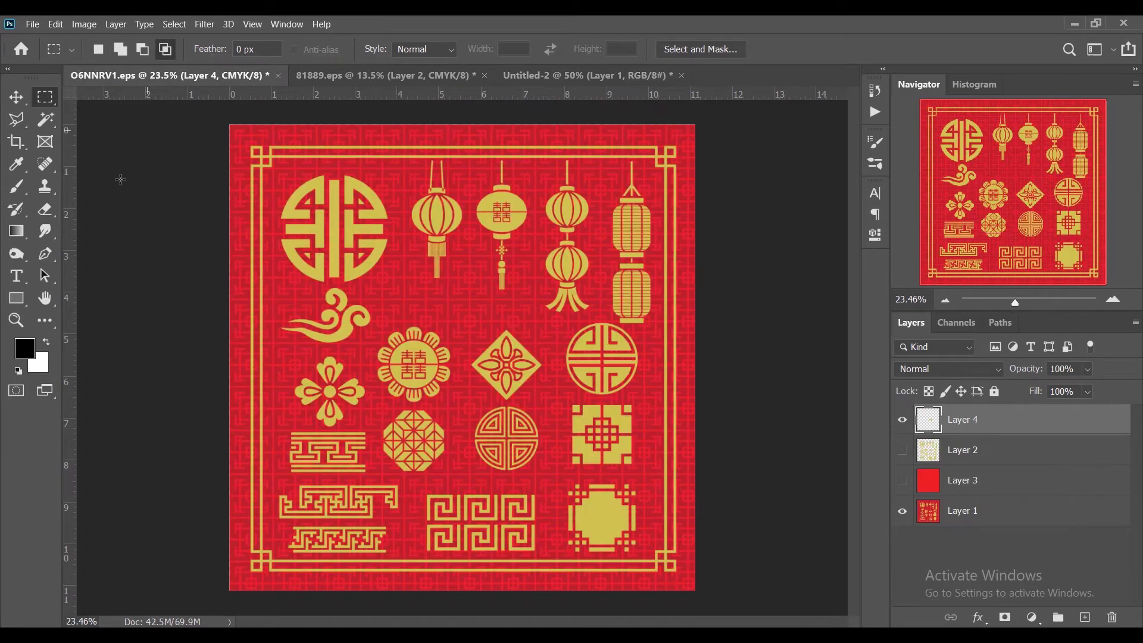
left_click(27, 349)
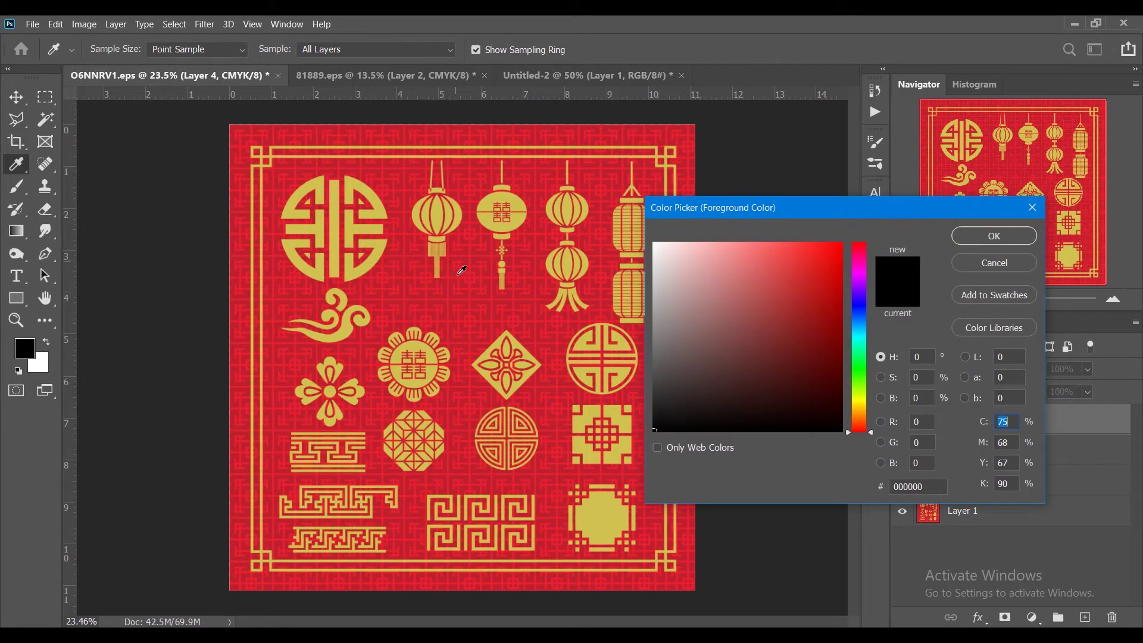
left_click(493, 320)
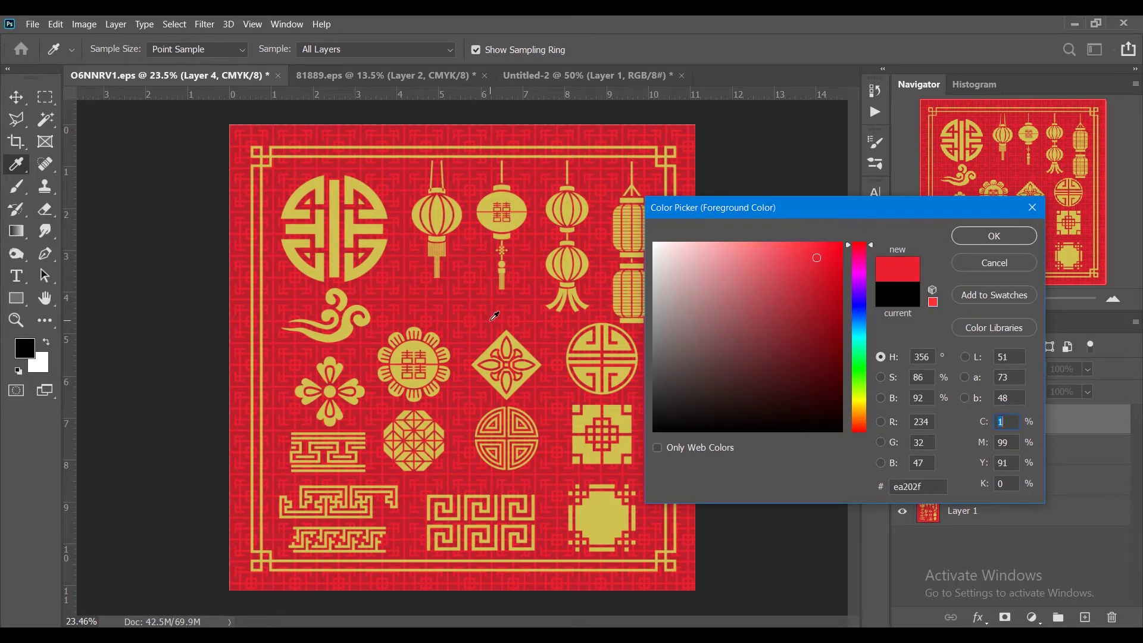
left_click(960, 241)
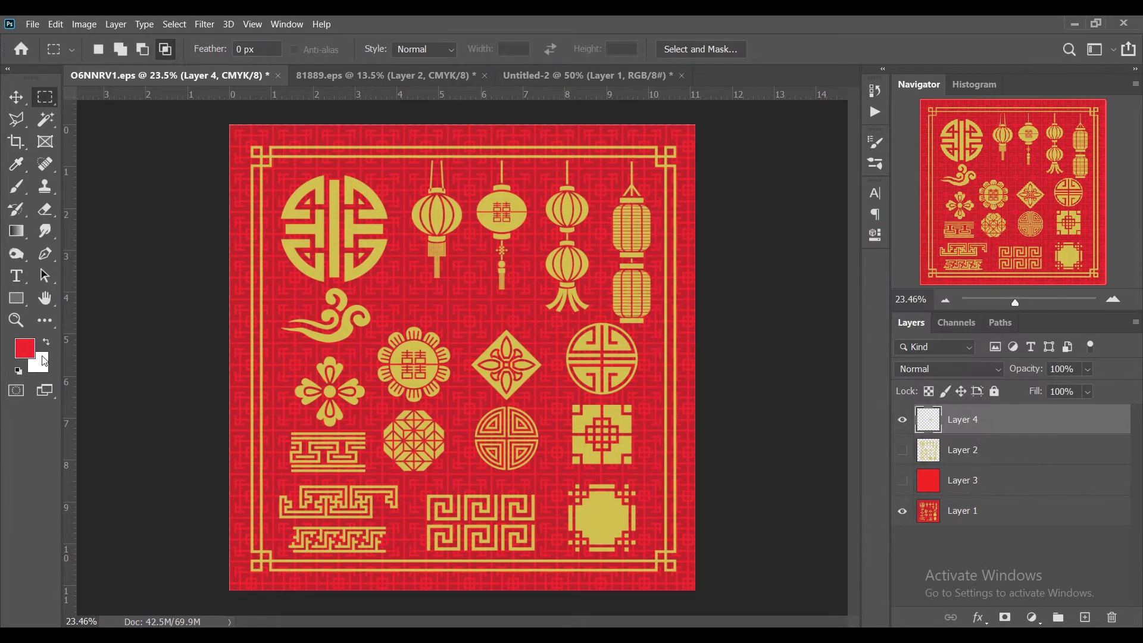
left_click(40, 363)
left_click(456, 297)
left_click(979, 237)
Step: Add a 14 px outside stroke in the bright red to the diamond layer in Untitled-2
left_click(566, 76)
left_click(978, 617)
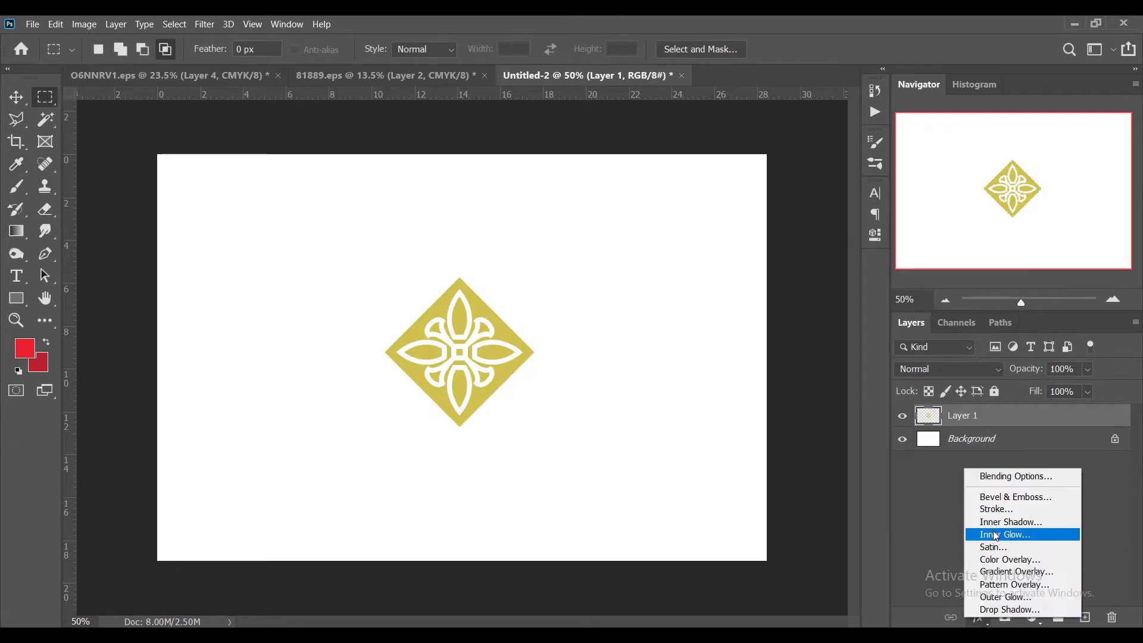
left_click(999, 510)
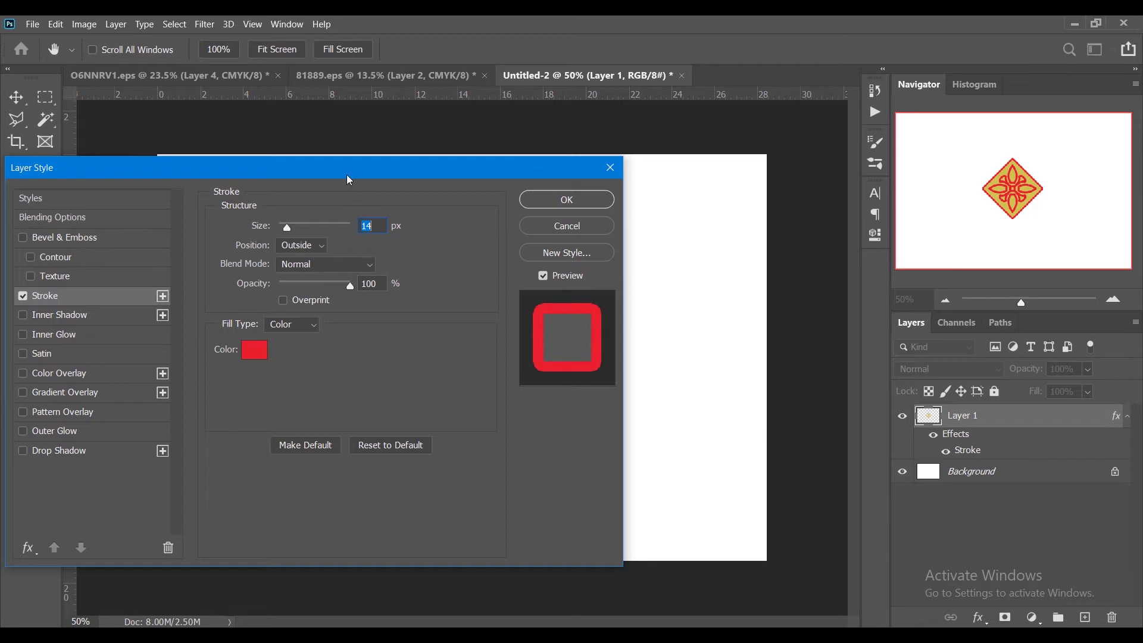
left_click_drag(349, 180, 518, 182)
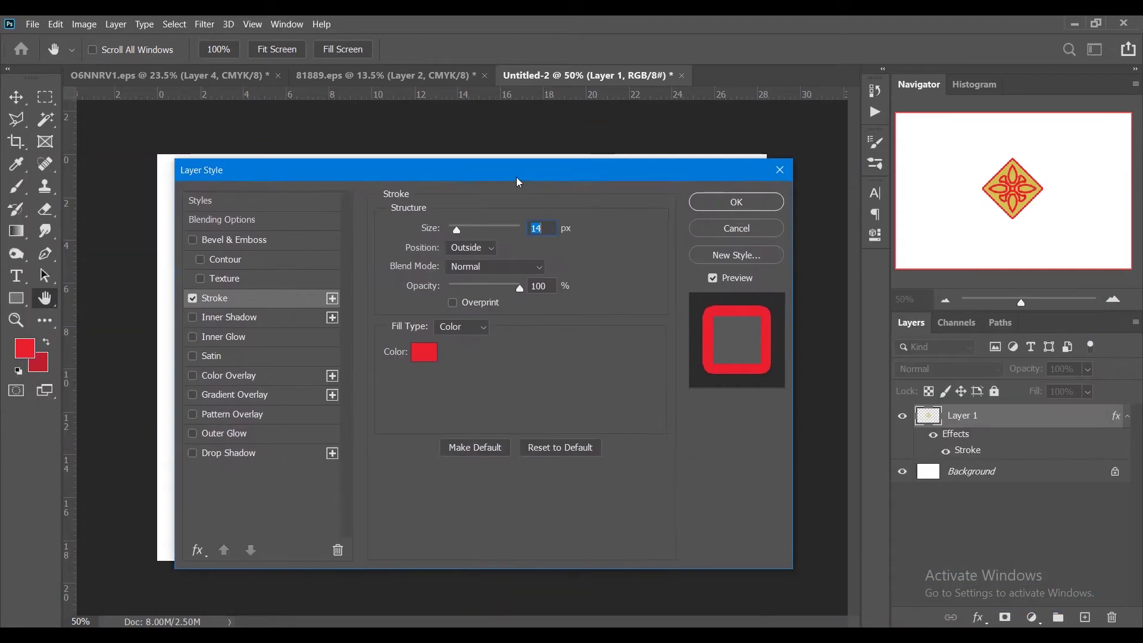
left_click(728, 205)
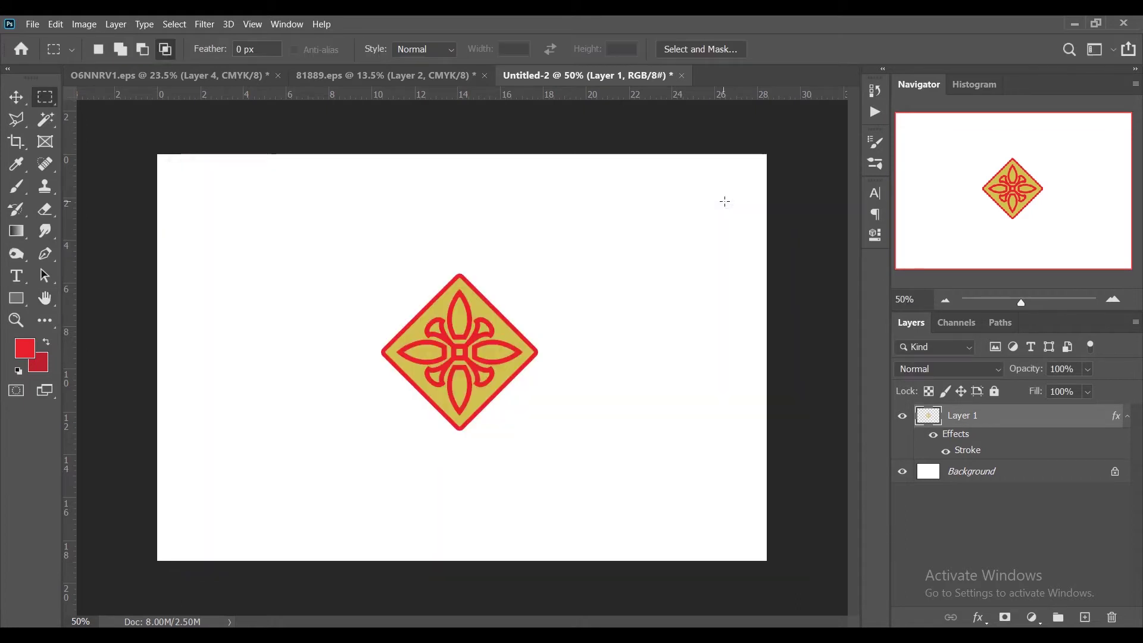
Step: Reduce the diamond layer's fill to 0% so only its red outline shows
left_click(1091, 397)
left_click_drag(1079, 412, 1013, 412)
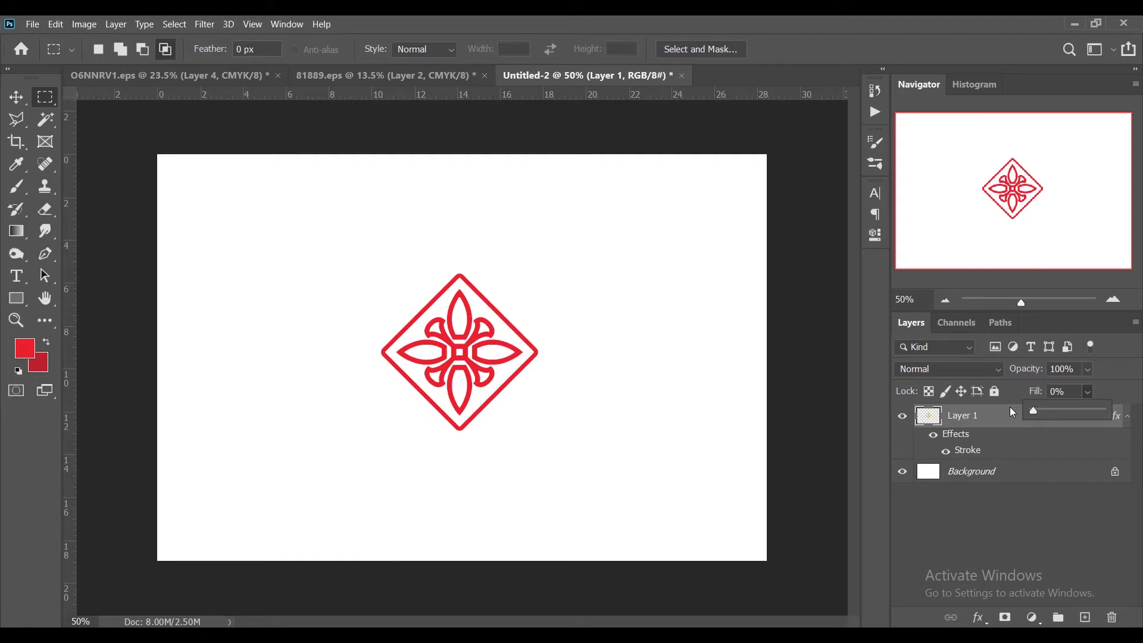
left_click(1000, 541)
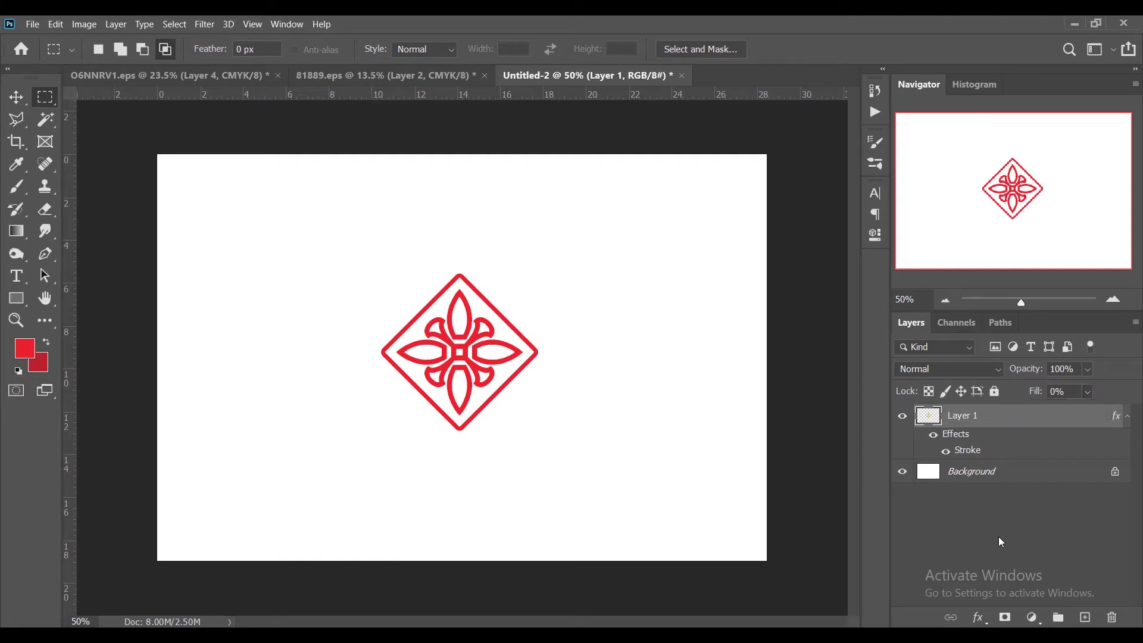
left_click(1000, 541)
Step: Try to scale the diamond ornament down to about 36% with transform controls
left_click(16, 97)
left_click(1008, 415)
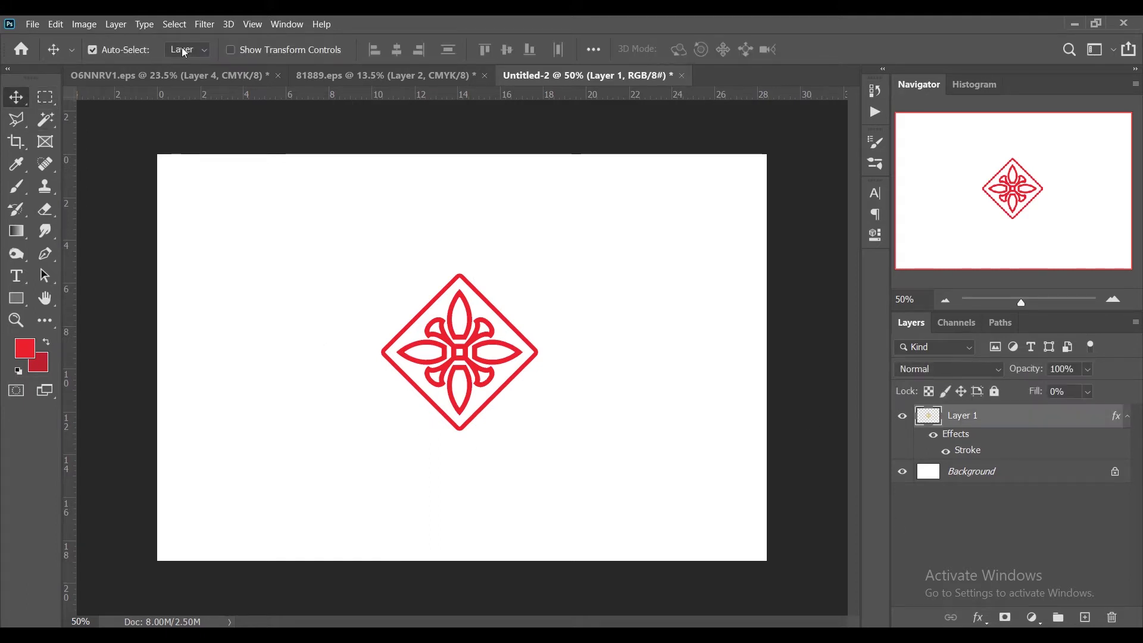
left_click(230, 50)
left_click_drag(534, 278, 433, 378)
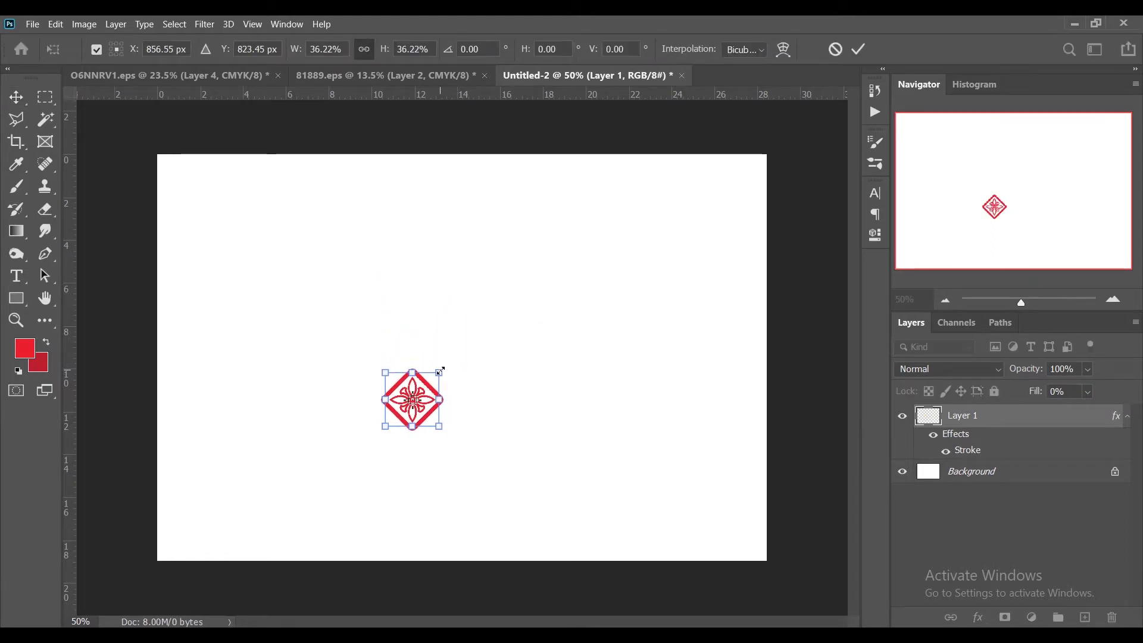
key("ctrl+z")
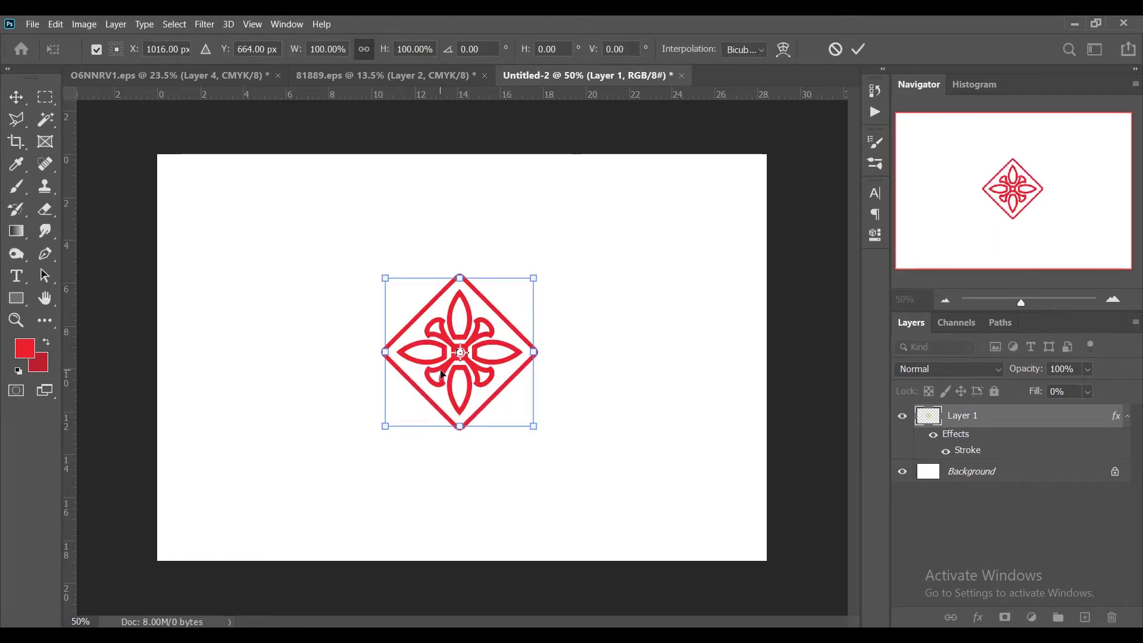
left_click(860, 48)
Step: Duplicate the outlined diamond and place the copy directly to the right of the original, with their side tips meeting
left_click_drag(1051, 425, 1085, 617)
left_click_drag(490, 398, 571, 388)
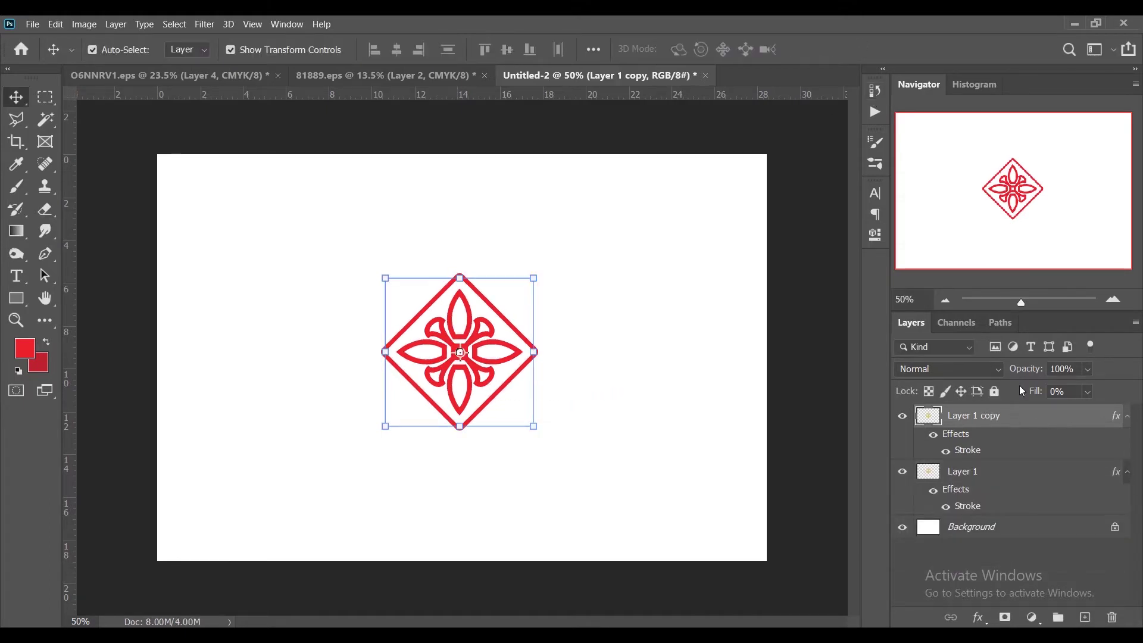
left_click_drag(1021, 299, 1011, 304)
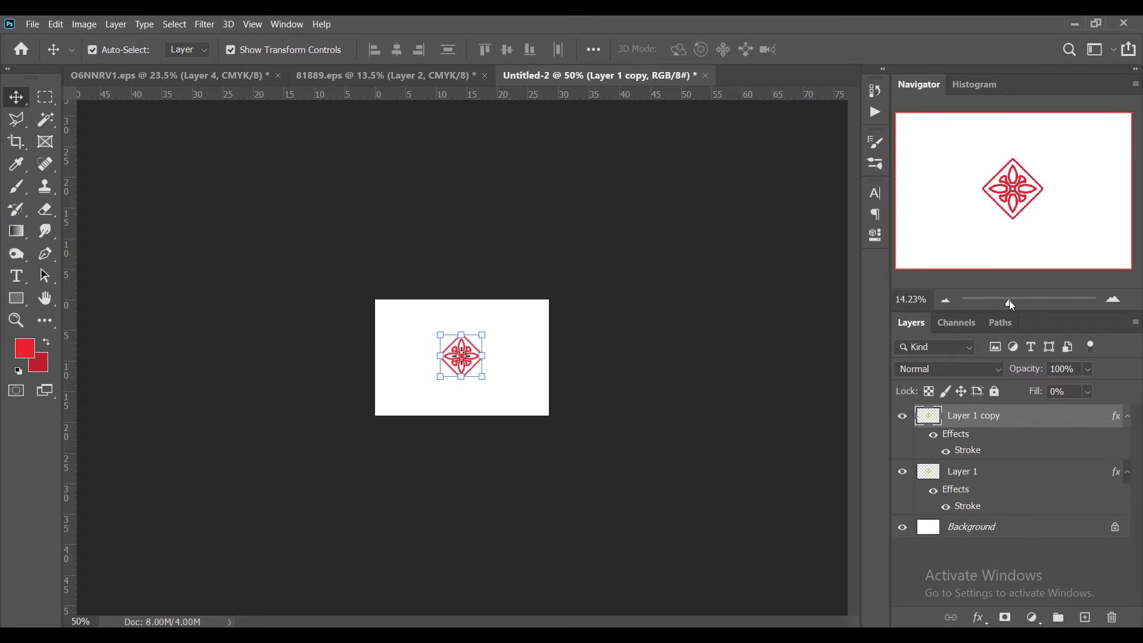
left_click_drag(432, 402, 480, 402)
Step: Duplicate the right diamond and move the new copy down and left into the gap below the two diamonds
left_click_drag(1016, 416, 1089, 617)
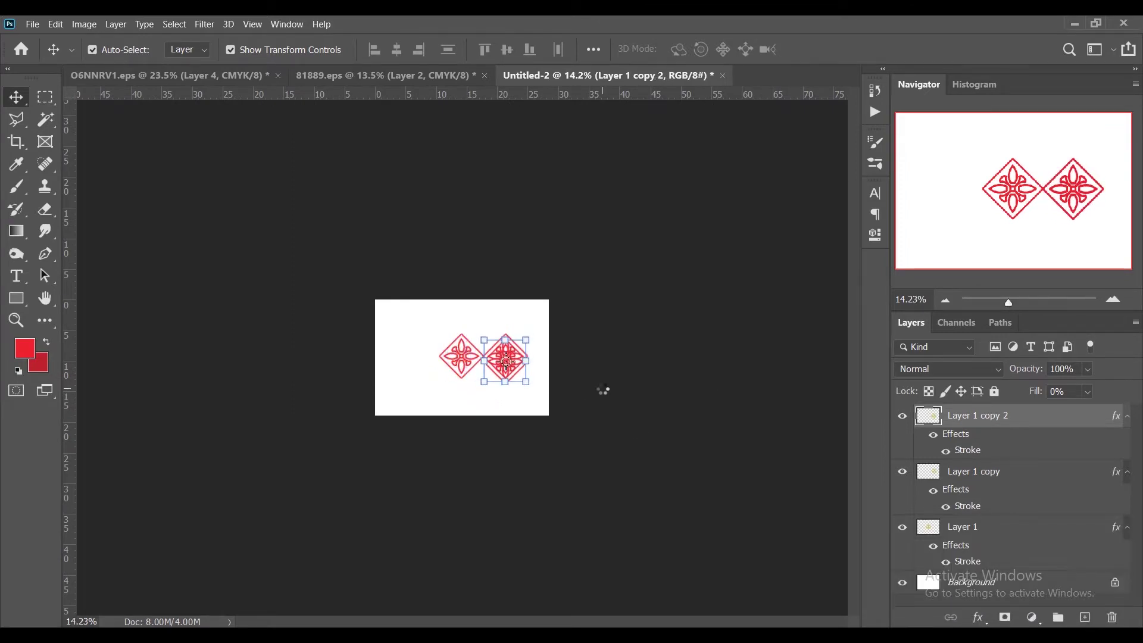
key("shift+Down")
key("shift+Down")
key("shift+Down")
key("shift+Down")
key("shift+Down")
key("shift+Down")
key("shift+Down")
key("shift+Down")
key("shift+Down")
key("shift+Down")
key("shift+Down")
key("shift+Down")
key("shift+Down")
key("shift+Down")
key("shift+Down")
key("shift+Down")
key("shift+Down")
key("shift+Down")
key("shift+Down")
key("shift+Down")
key("shift+Left")
key("shift+Left")
key("shift+Left")
key("shift+Left")
key("shift+Left")
key("shift+Left")
key("shift+Left")
key("shift+Left")
key("shift+Left")
key("shift+Left")
key("shift+Left")
key("shift+Left")
key("shift+Left")
key("shift+Left")
key("shift+Left")
key("shift+Left")
key("shift+Left")
key("shift+Left")
key("shift+Left")
key("shift+Left")
Step: Duplicate the lower diamond and move the new copy up into the gap above the first two diamonds
left_click_drag(1070, 444, 1086, 618)
key("shift+Up")
key("shift+Up")
key("shift+Up")
key("shift+Up")
key("shift+Up")
key("shift+Up")
key("shift+Up")
key("shift+Up")
key("shift+Up")
key("shift+Up")
key("shift+Up")
key("shift+Up")
key("shift+Up")
key("shift+Up")
key("shift+Up")
key("shift+Up")
key("shift+Up")
key("shift+Up")
key("shift+Up")
key("shift+Up")
key("shift+Up")
key("shift+Up")
key("shift+Up")
key("shift+Up")
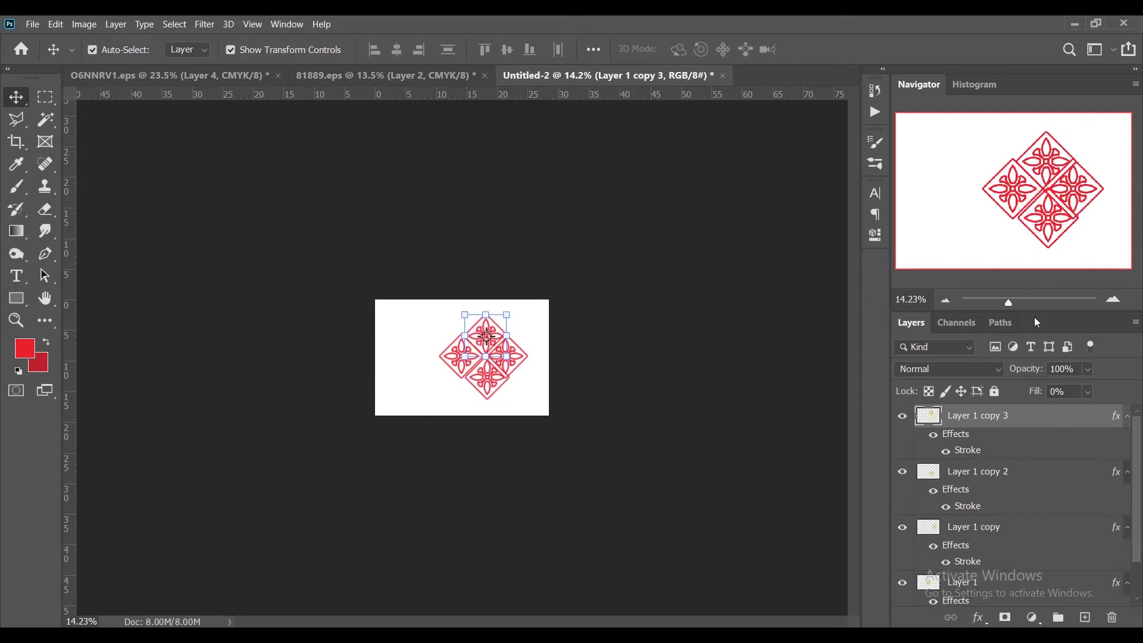
Step: Nudge the upper diamond left and up until its edges overlap those of both neighbours, hiding the lower diamond during the alignment
left_click_drag(1009, 303, 1029, 302)
left_click(902, 472)
key("Left")
key("Left")
key("Left")
key("Left")
key("Left")
key("Left")
key("Left")
key("Left")
key("Left")
key("Left")
key("Left")
key("Left")
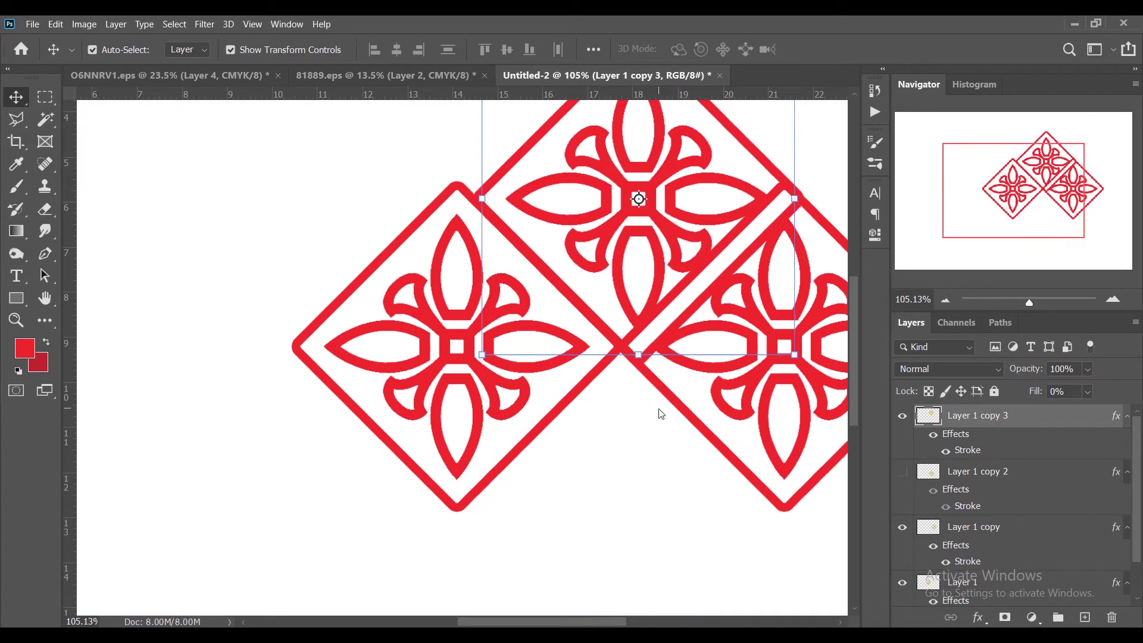
key("Up")
key("Up")
key("Up")
key("Up")
key("Up")
left_click(231, 50)
key("Up")
key("Left")
key("Left")
key("Left")
key("Left")
key("Left")
key("Left")
key("Left")
key("Left")
key("Left")
key("Left")
key("Left")
key("Left")
key("Left")
key("Left")
key("Left")
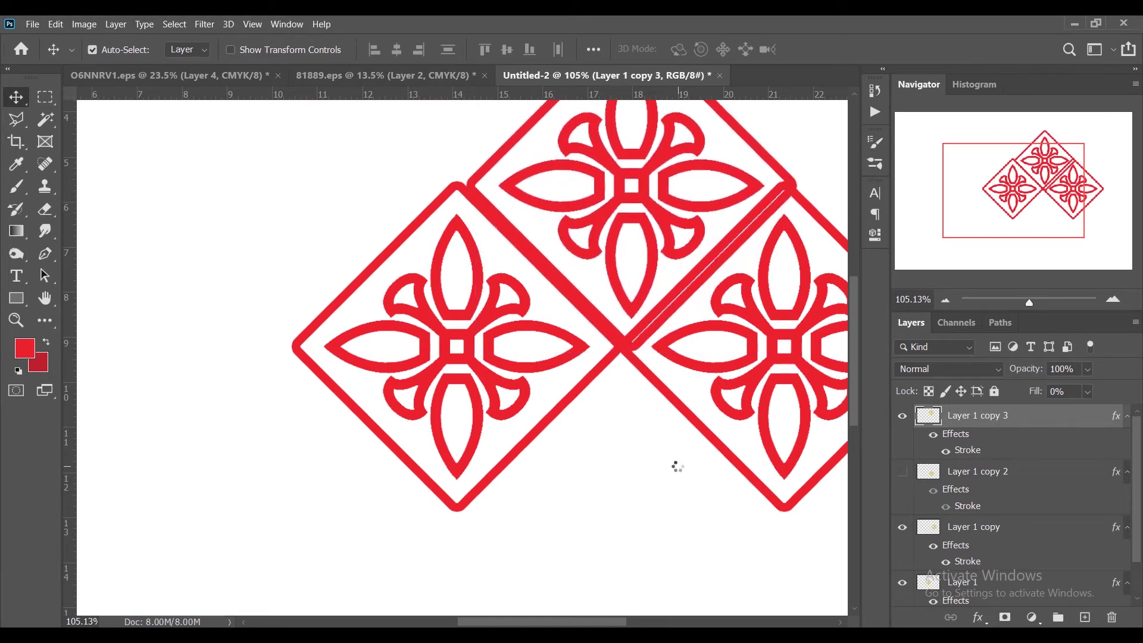
key("Up")
key("Up")
key("Up")
key("Up")
key("Up")
key("Up")
key("Up")
key("Up")
key("Up")
key("Up")
key("Up")
key("Up")
key("Up")
key("Up")
key("Up")
key("Up")
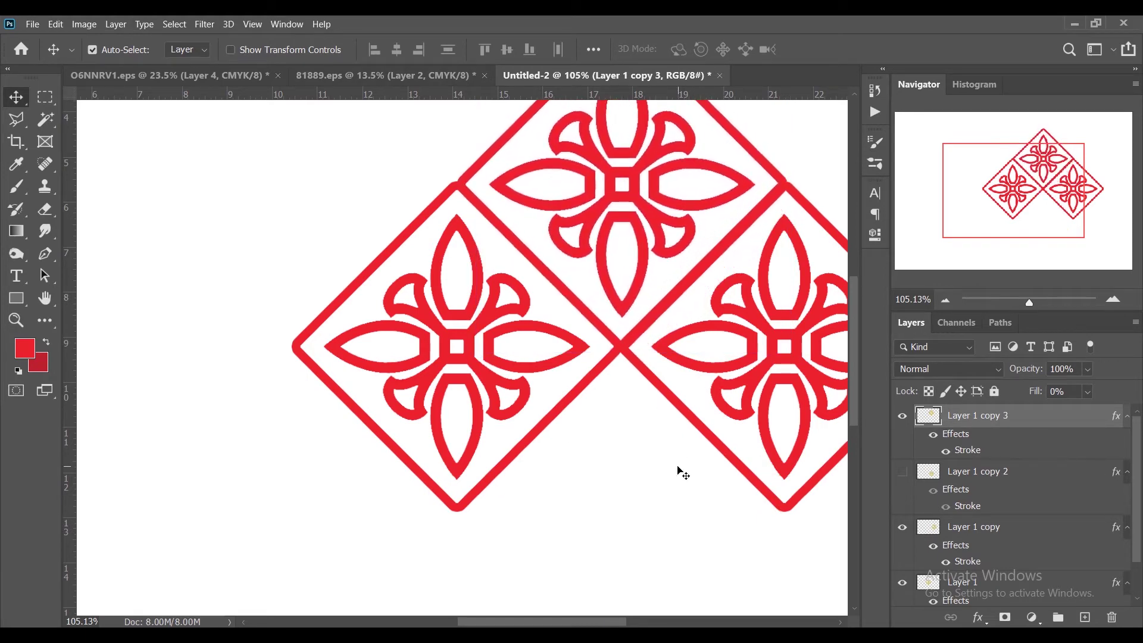
left_click(903, 471)
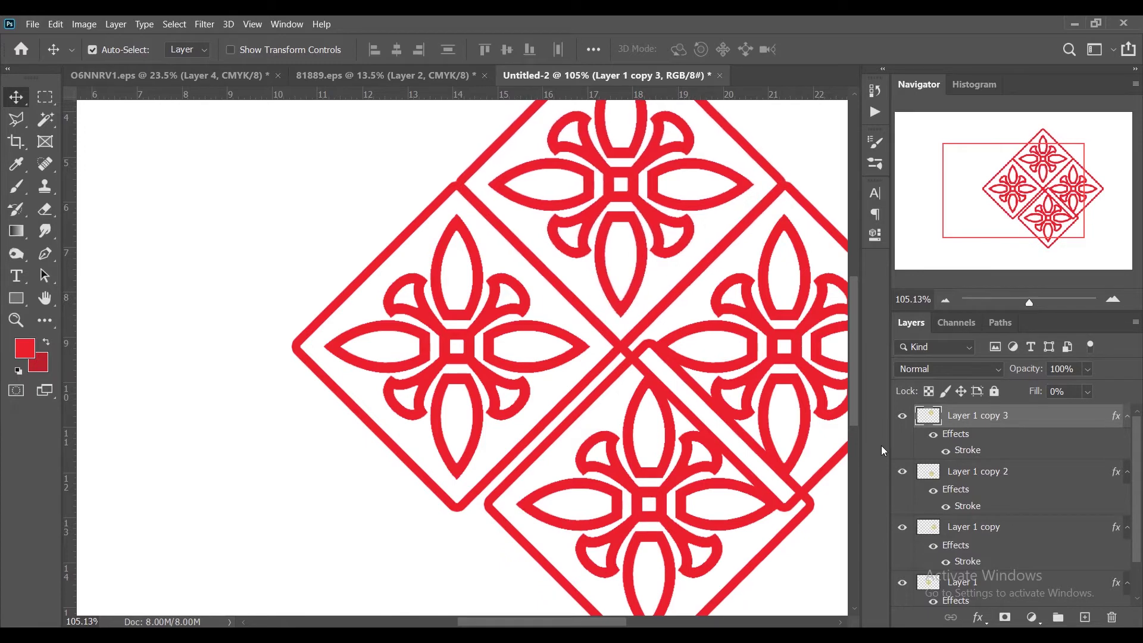
Step: Nudge the lower diamond left and down until its edges overlap those of both neighbouring diamonds
left_click(1027, 489)
key("Left")
key("Left")
key("Left")
key("Left")
key("Left")
key("Left")
key("Left")
key("Left")
key("Left")
key("Left")
key("Left")
key("Left")
key("Left")
key("Left")
key("Left")
key("Left")
key("Left")
key("Left")
key("Left")
key("Left")
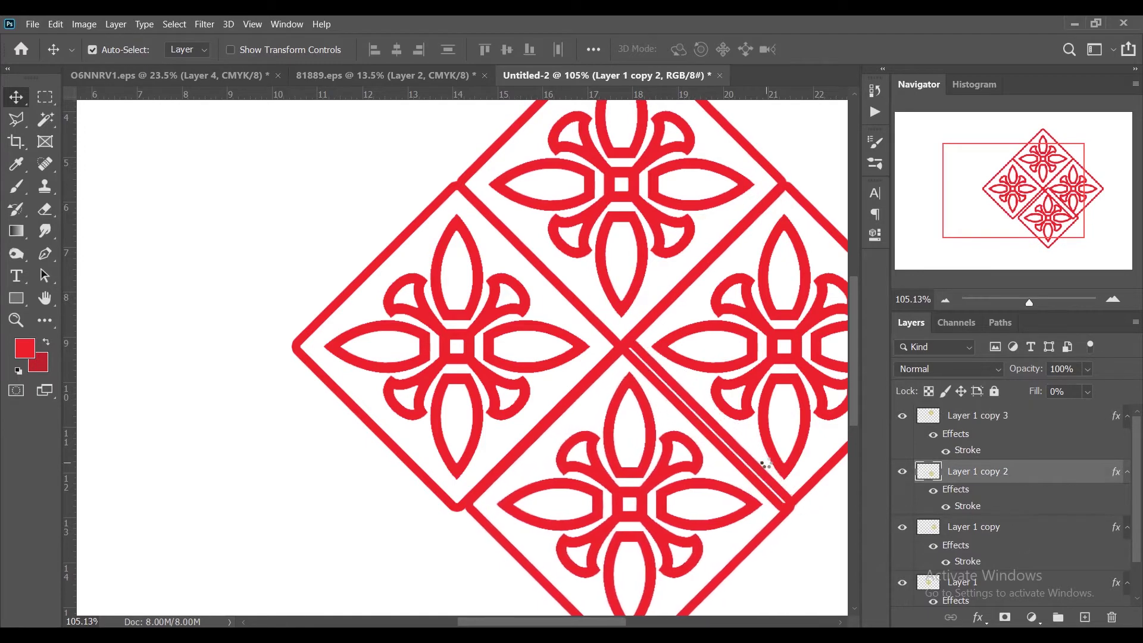
key("Down")
key("Down")
key("Down")
key("Down")
key("Down")
key("Down")
key("Down")
key("Down")
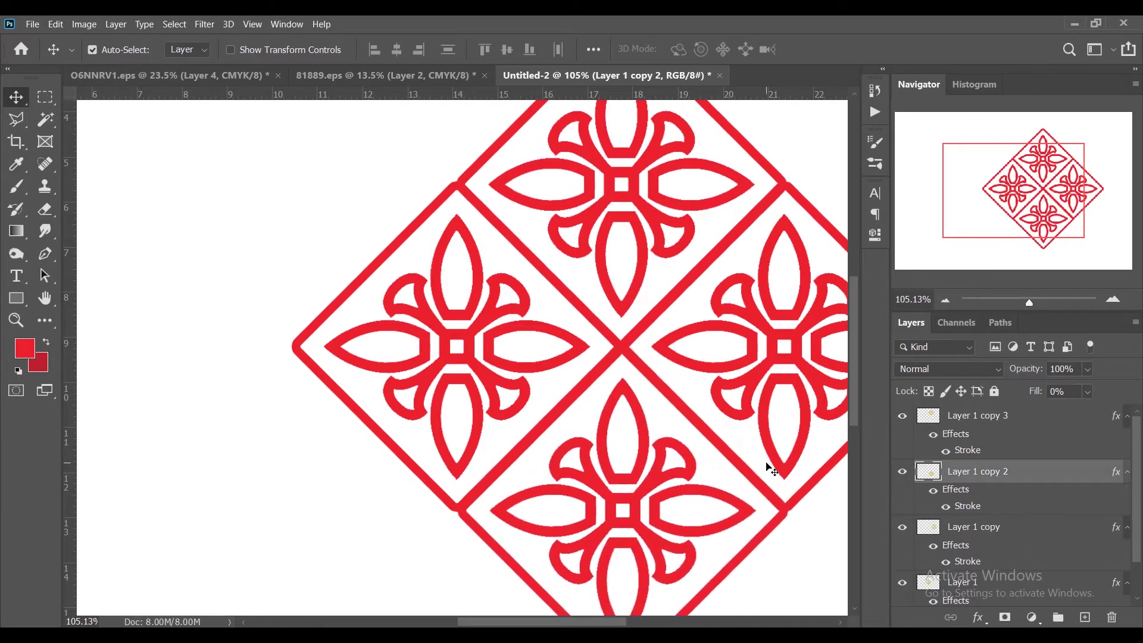
Step: Select the four diamond layers and convert them into a single smart object
left_click(937, 299)
left_click(1042, 416)
scroll(1042, 451, "down", 1)
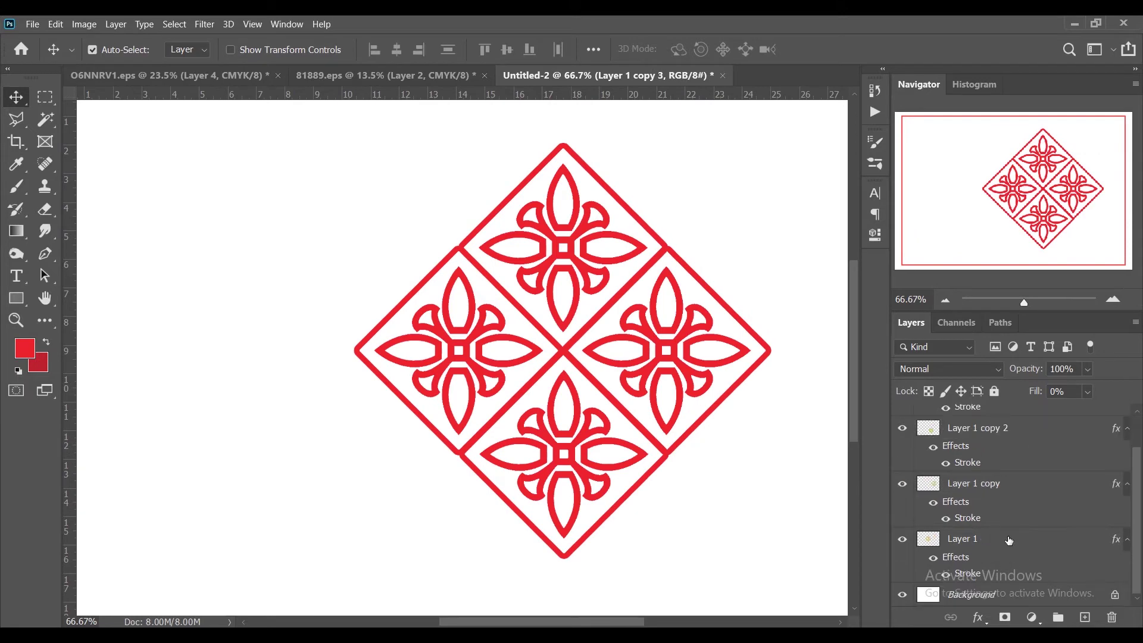
left_click(1010, 540, "shift")
scroll(1024, 506, "down", 1)
right_click(1042, 415)
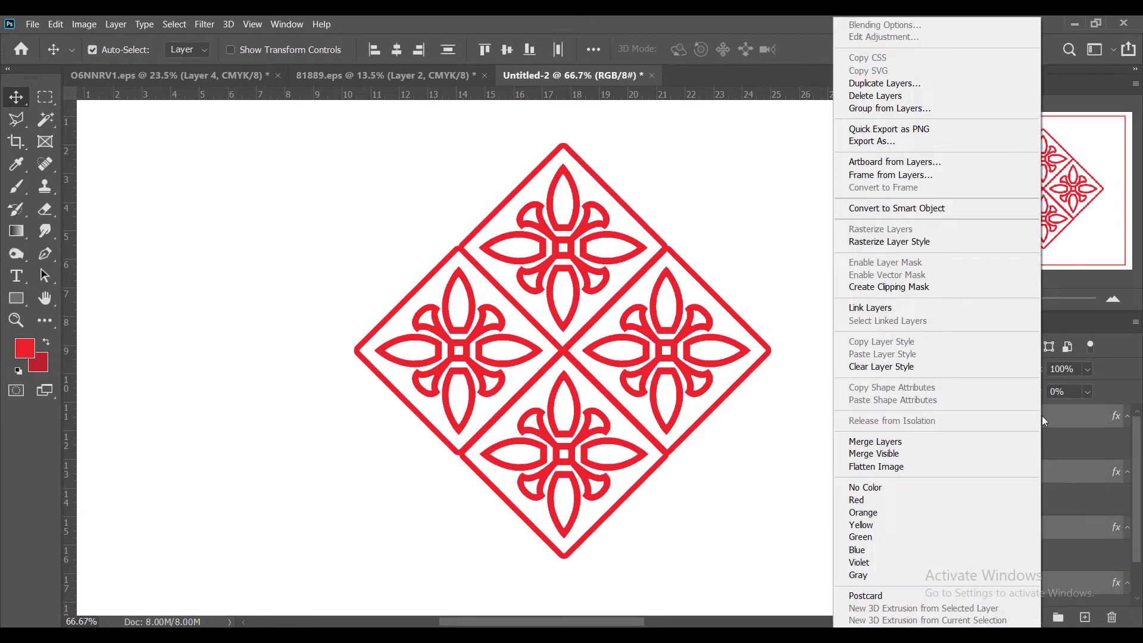
left_click(927, 210)
Step: Duplicate the four-diamond block and place the copy up and left, along the original's upper-left edge
left_click_drag(1025, 302, 1004, 302)
left_click_drag(1042, 415, 1087, 619)
left_click_drag(475, 356, 448, 331)
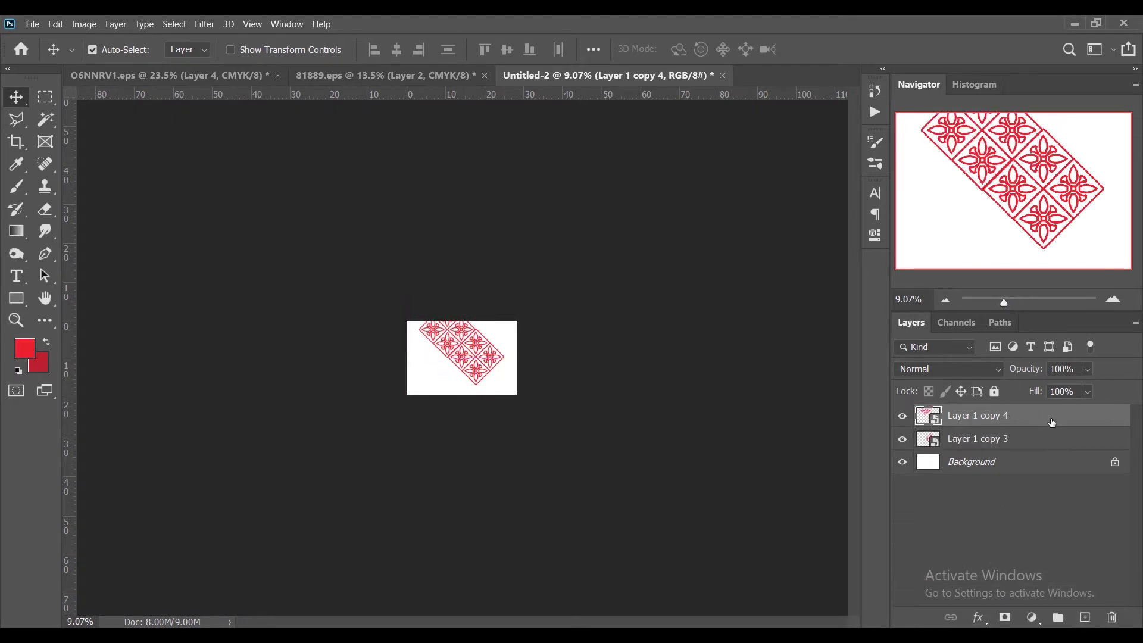
Step: Duplicate the upper-left block and move the new copy down against the original block's lower-left edge
left_click_drag(1051, 420, 1086, 618)
left_click_drag(445, 343, 424, 372)
left_click(1000, 419)
key("shift+Down")
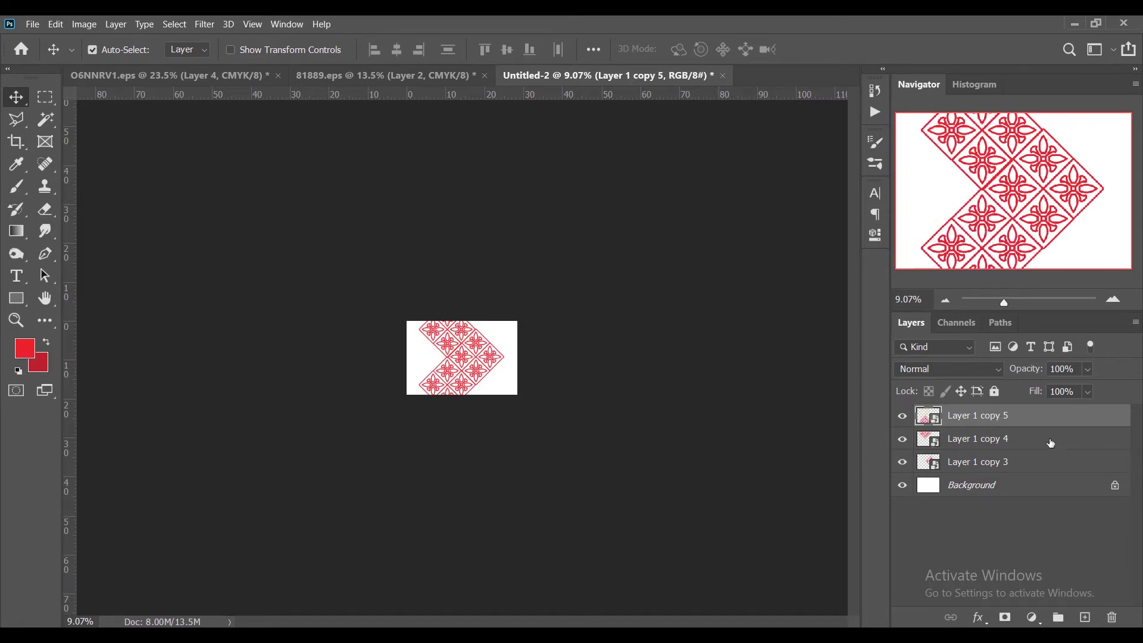
Step: Duplicate the lower-left block and move the new copy left and up into the gap left of the other blocks
left_click_drag(1049, 417, 1086, 618)
left_click_drag(480, 325, 469, 336)
key("shift+Up")
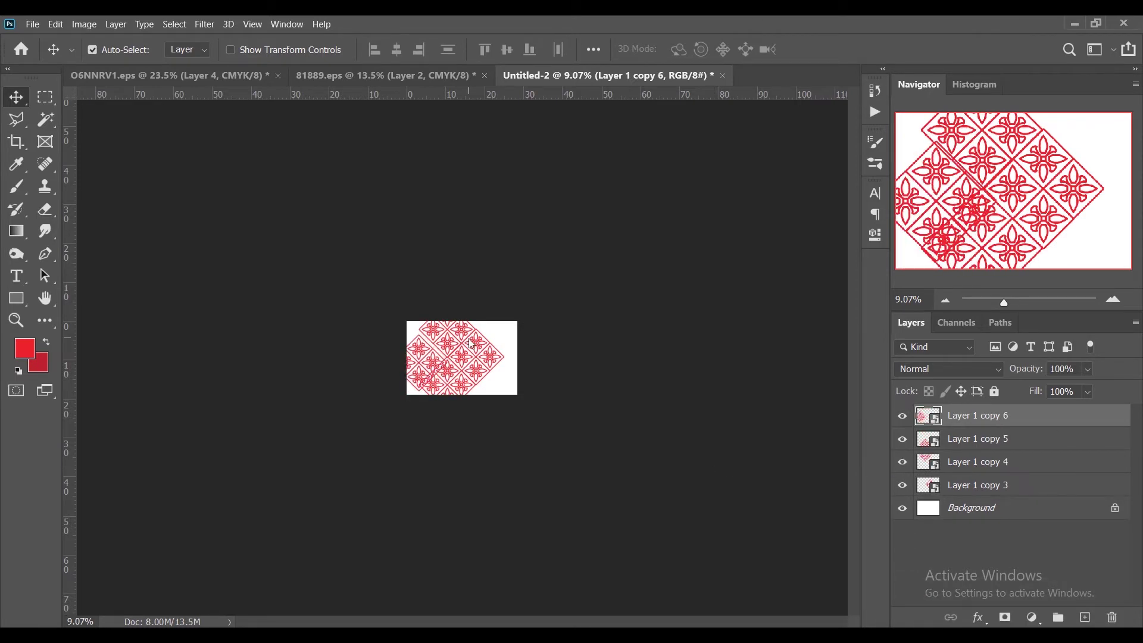
Step: Hide the two newest blocks and nudge the upper-left block until its edge overlaps the original block's edge
left_click_drag(1003, 303, 1022, 302)
left_click(903, 415)
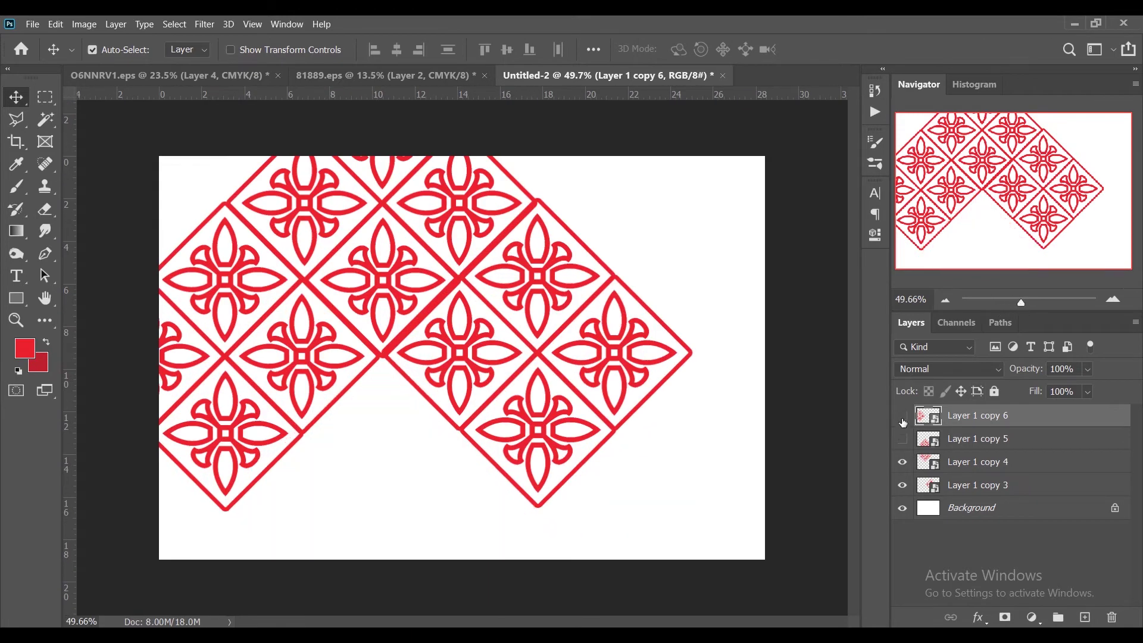
left_click(903, 439)
left_click(982, 462)
key("Right")
key("Right")
key("Right")
key("Right")
key("Right")
key("Right")
key("Right")
key("Right")
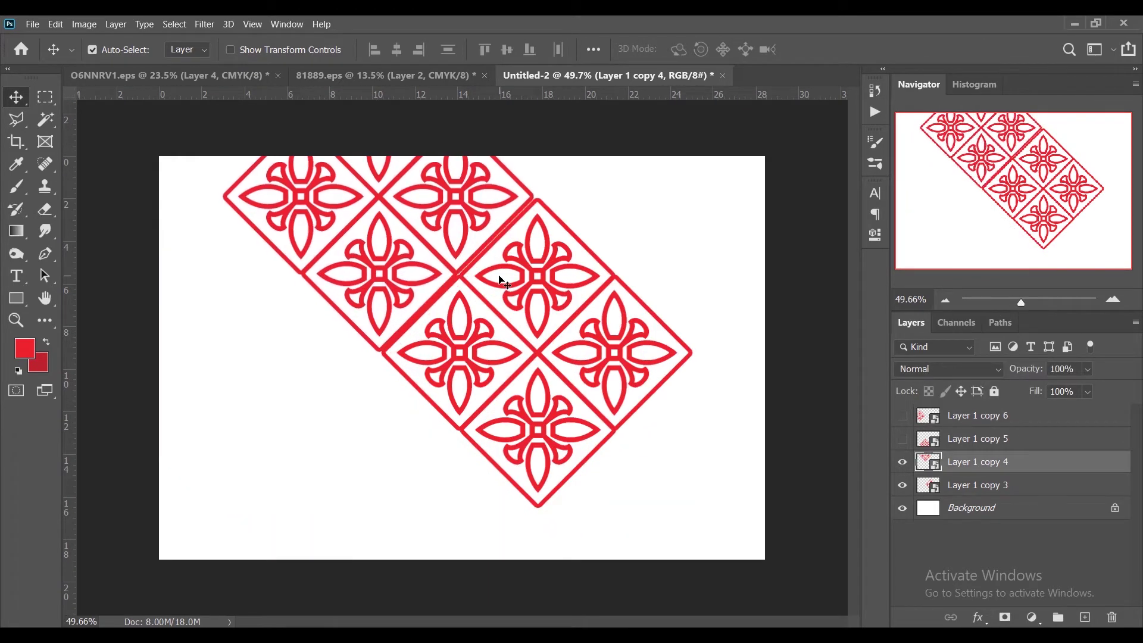
key("Right")
key("Right")
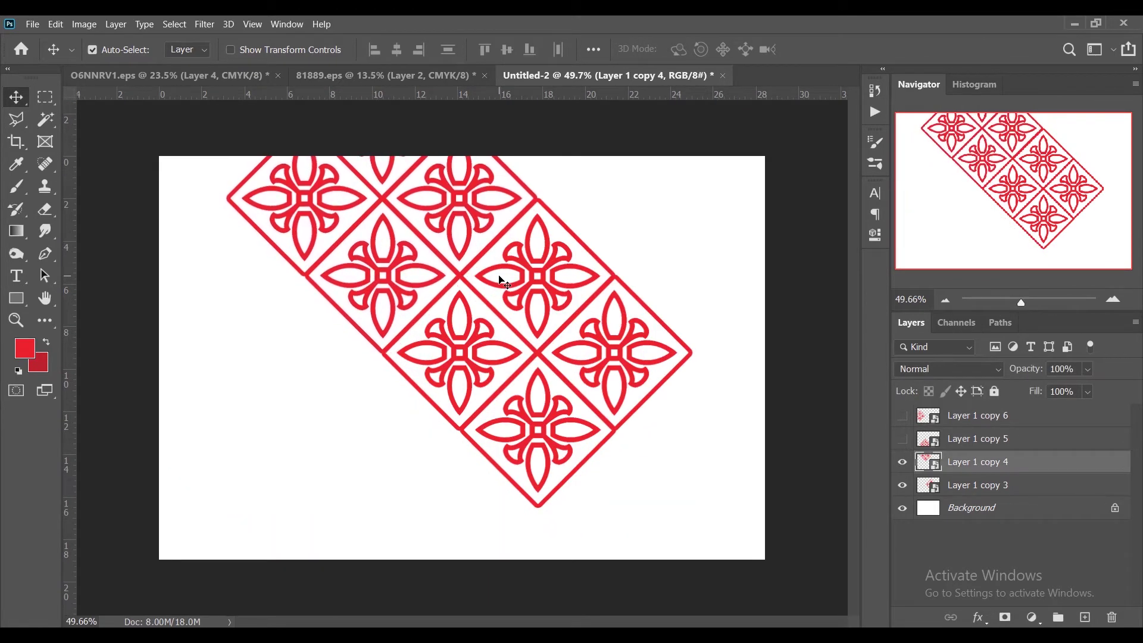
Step: Show the lower-left block again and nudge it until its edges overlap those of the adjoining blocks
left_click(982, 439)
left_click(903, 439)
key("Right")
key("Right")
key("Right")
key("Right")
key("Right")
key("Right")
key("Right")
key("Right")
key("Right")
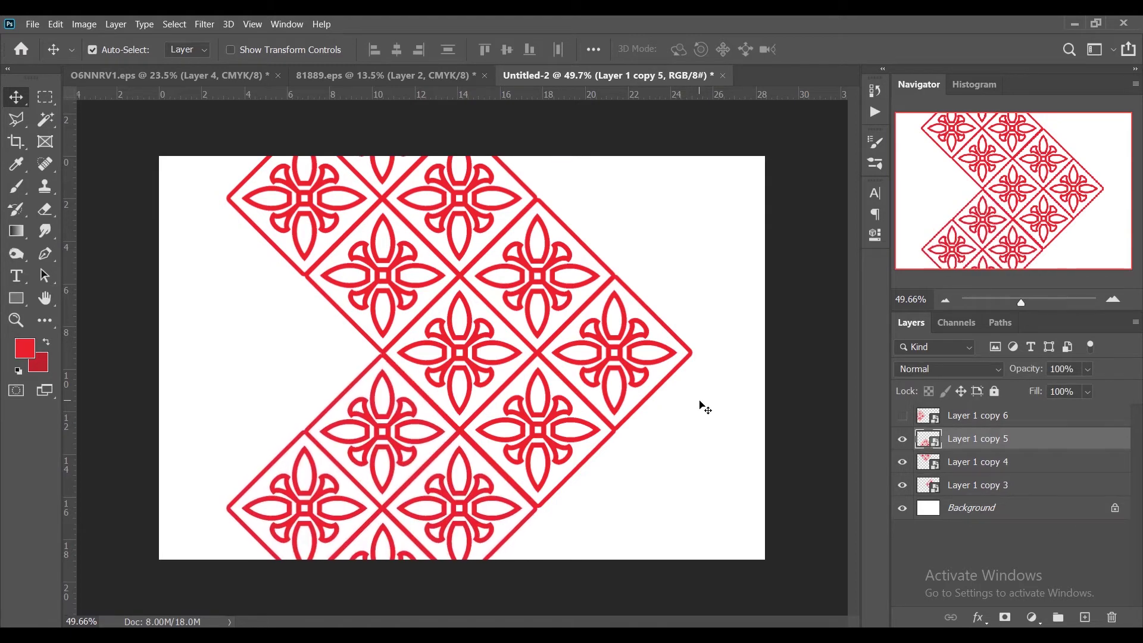
Step: Show the leftmost block again and nudge it right and up until its edges overlap the neighbouring blocks
left_click(903, 416)
left_click(977, 415)
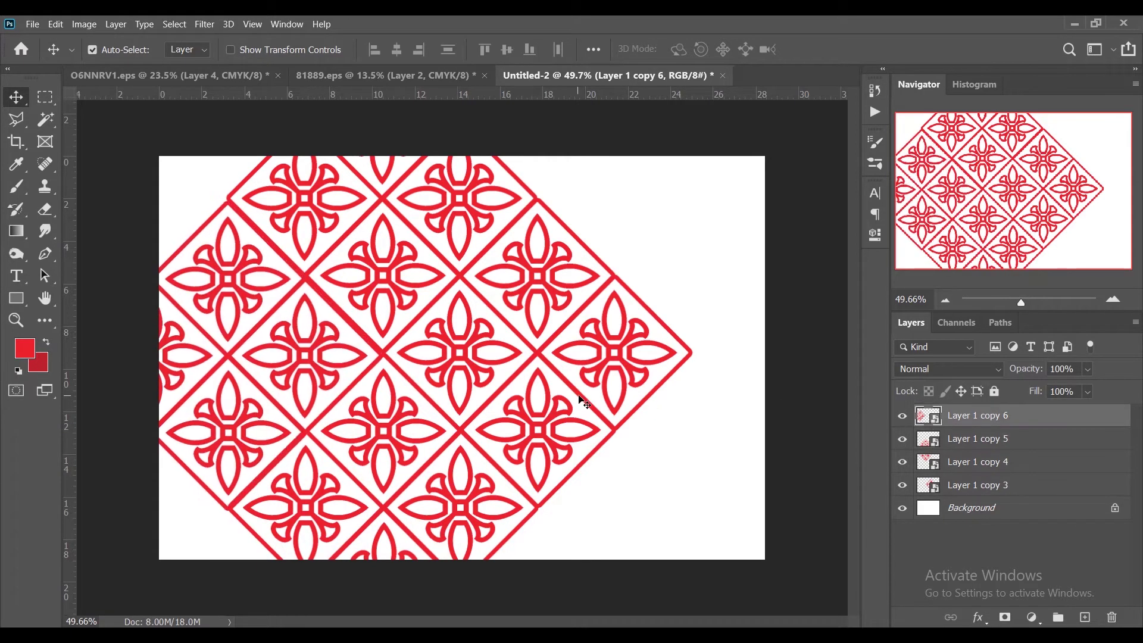
key("Right")
key("Right")
key("Right")
key("Right")
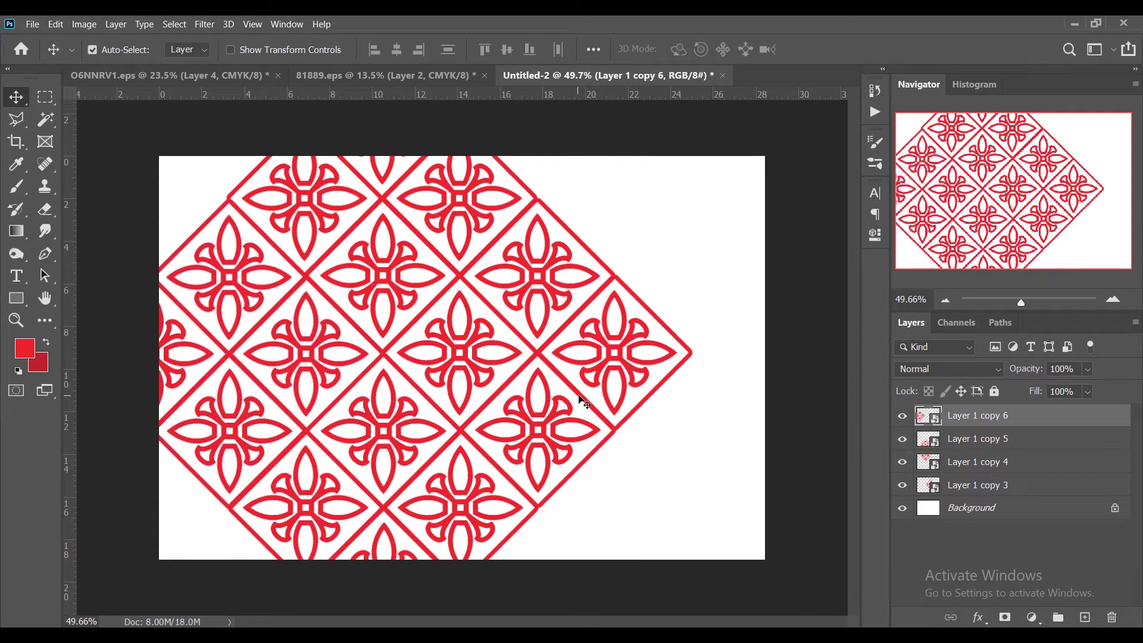
Step: Scale the four pattern blocks together to 45.46% and move them into the canvas's lower-left corner
left_click(946, 302)
left_click(1010, 489, "shift")
left_click(230, 50)
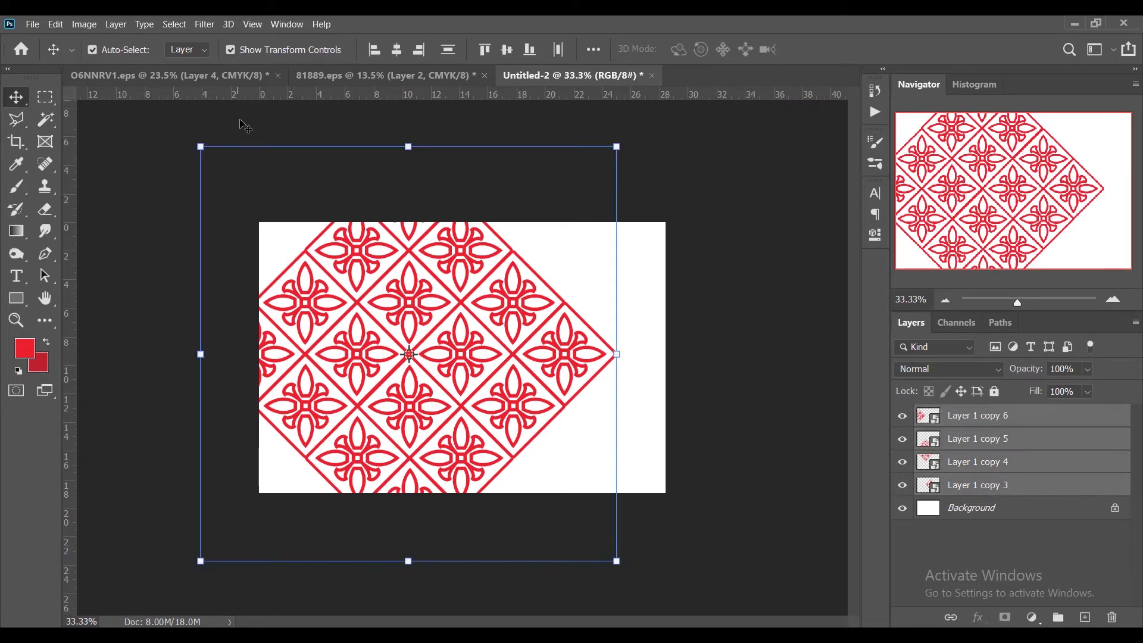
left_click_drag(616, 146, 420, 341)
mouse_move(389, 368)
left_mouse_down()
mouse_move(414, 376)
mouse_move(389, 371)
mouse_move(409, 341)
mouse_move(393, 358)
mouse_move(388, 351)
mouse_move(377, 384)
left_mouse_up()
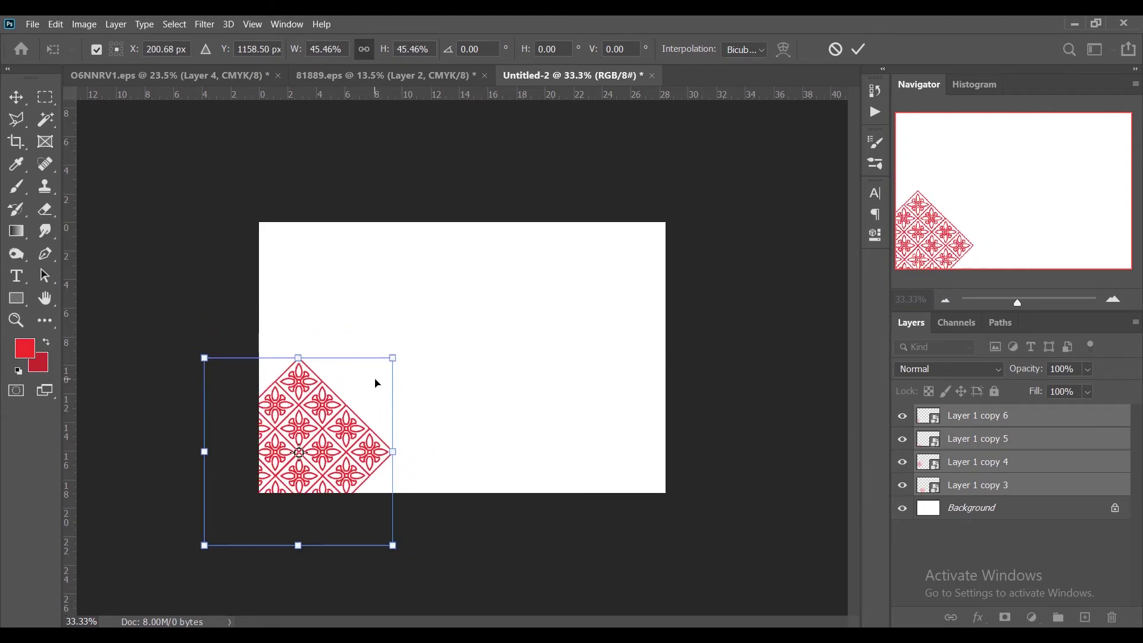
key("shift+Up")
key("shift+Up")
key("shift+Up")
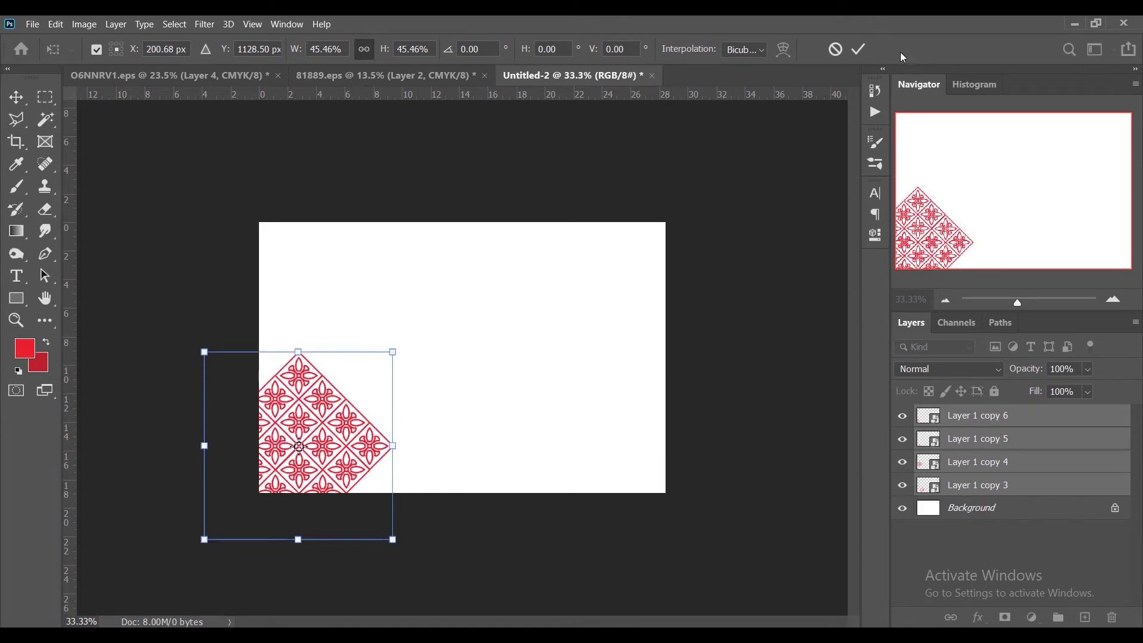
left_click(859, 49)
Step: Merge the four pattern block layers into one layer
left_click(806, 249)
left_click(1046, 423)
left_click(1028, 485, "shift")
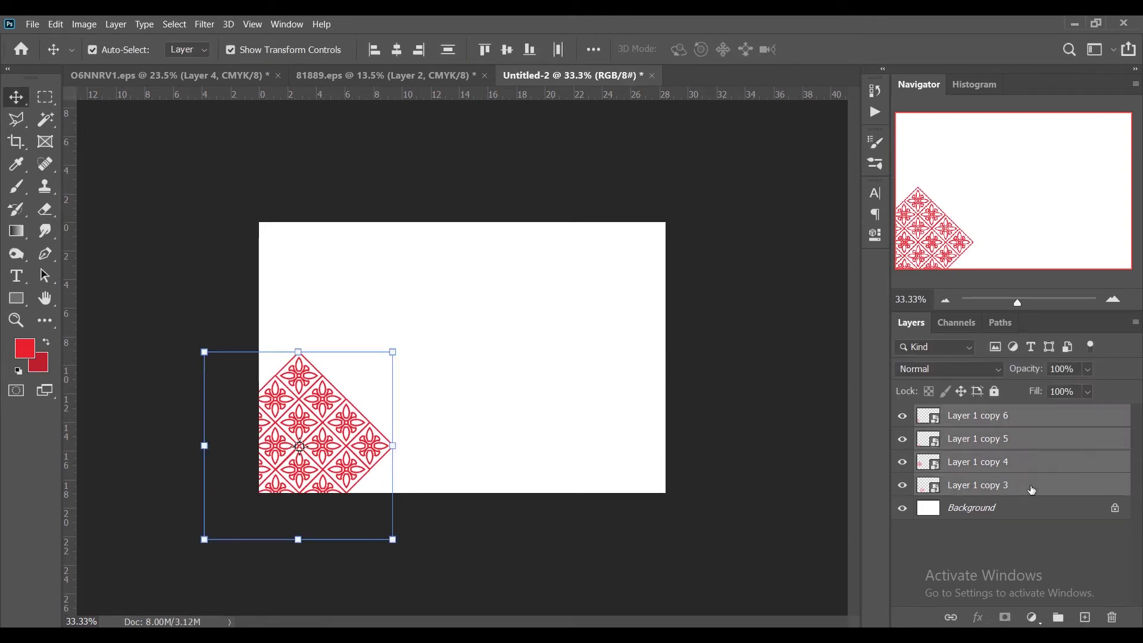
right_click(1025, 419)
left_click(859, 458)
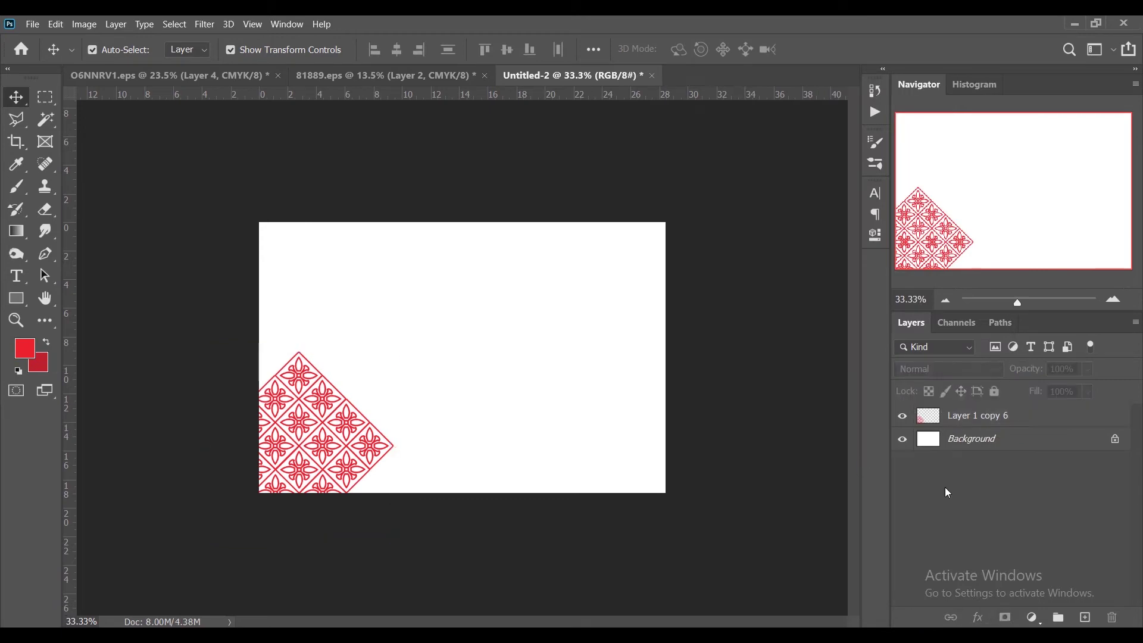
Step: Duplicate the merged pattern and place the copy down and right so its edge meets the first one's lower-right edge
left_click_drag(1031, 424, 1090, 616)
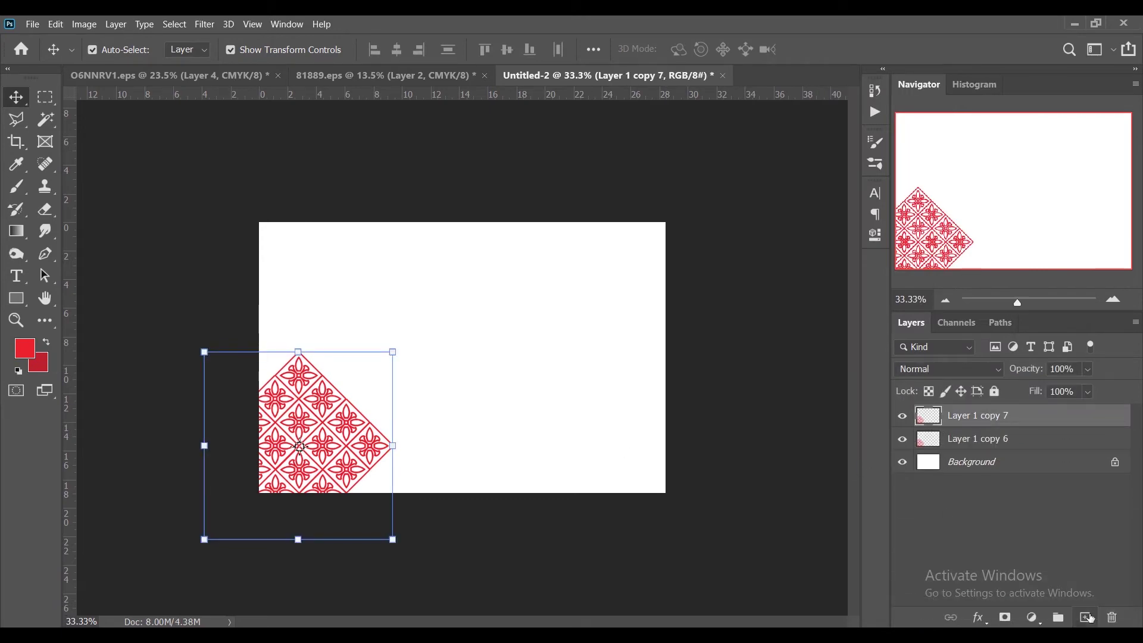
key("shift+Right")
key("shift+Right")
key("shift+Right")
key("shift+Right")
key("shift+Right")
key("shift+Right")
key("shift+Right")
key("shift+Right")
left_click_drag(310, 435, 436, 479)
key("shift+Down")
key("shift+Down")
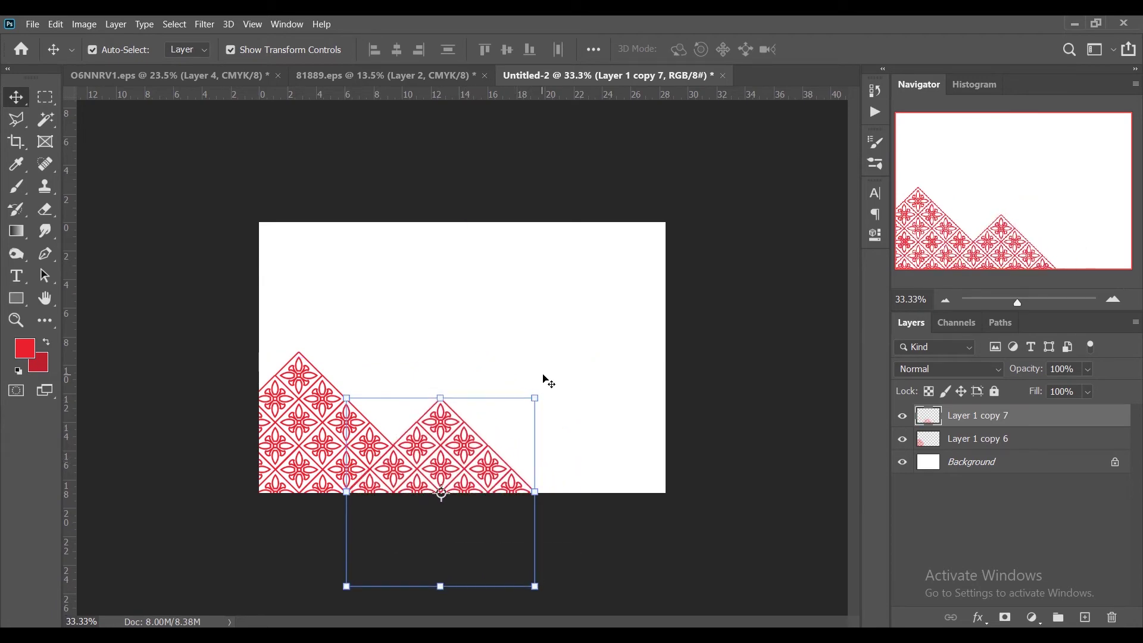
left_click(575, 340)
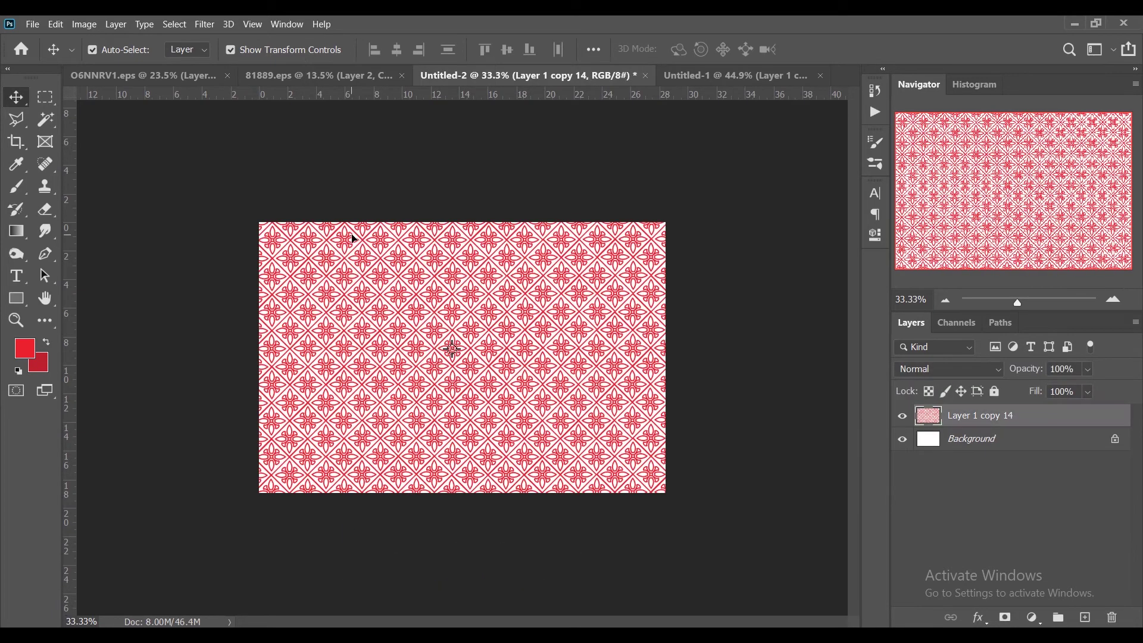
Step: Add a new layer between the background and the pattern and fill it with the dark red background colour
key("alt+comma")
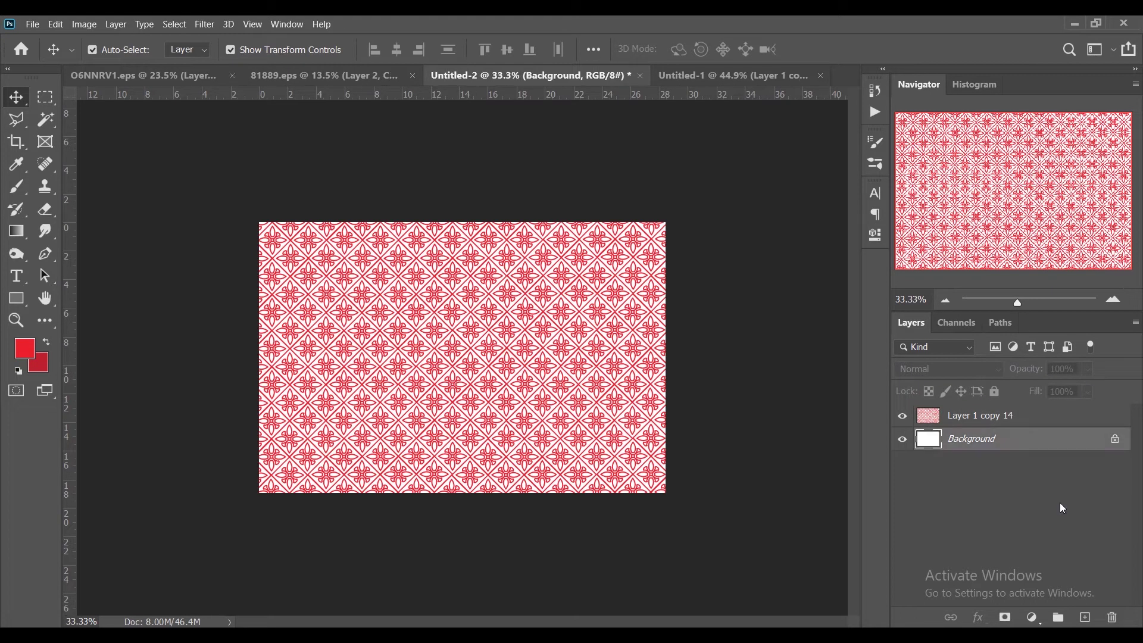
left_click(1086, 618)
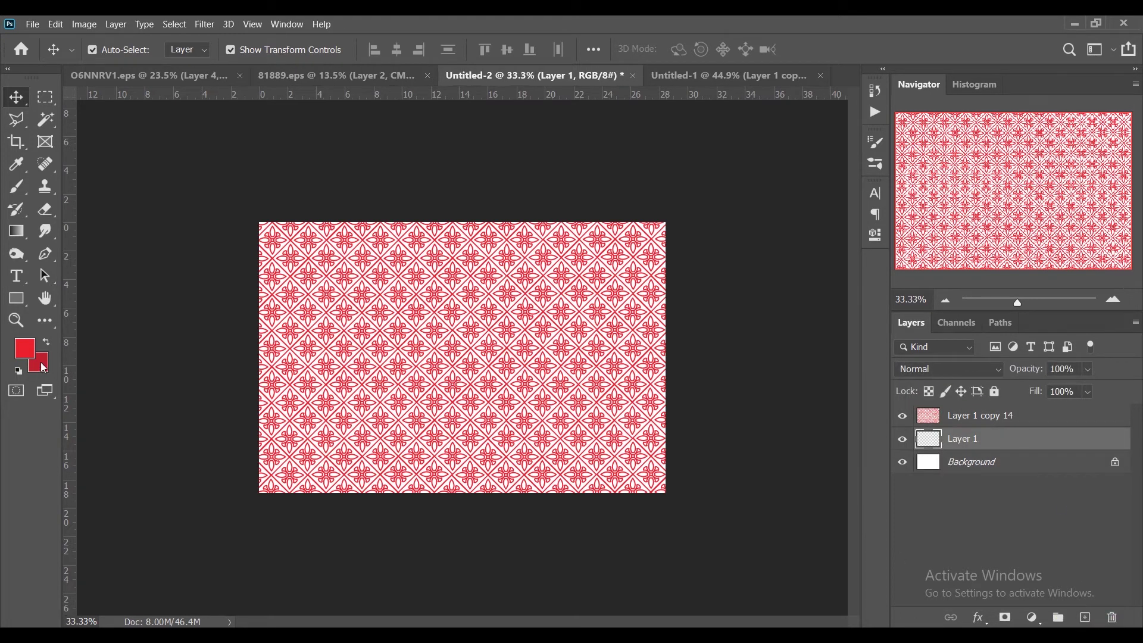
key("alt+BackSpace")
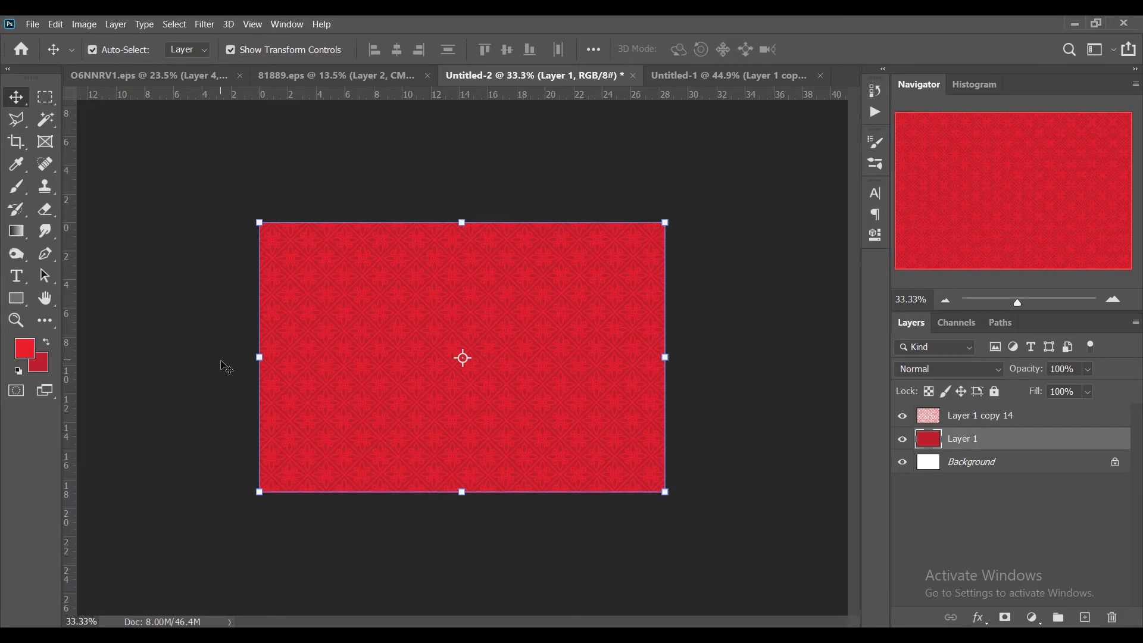
left_click(805, 323)
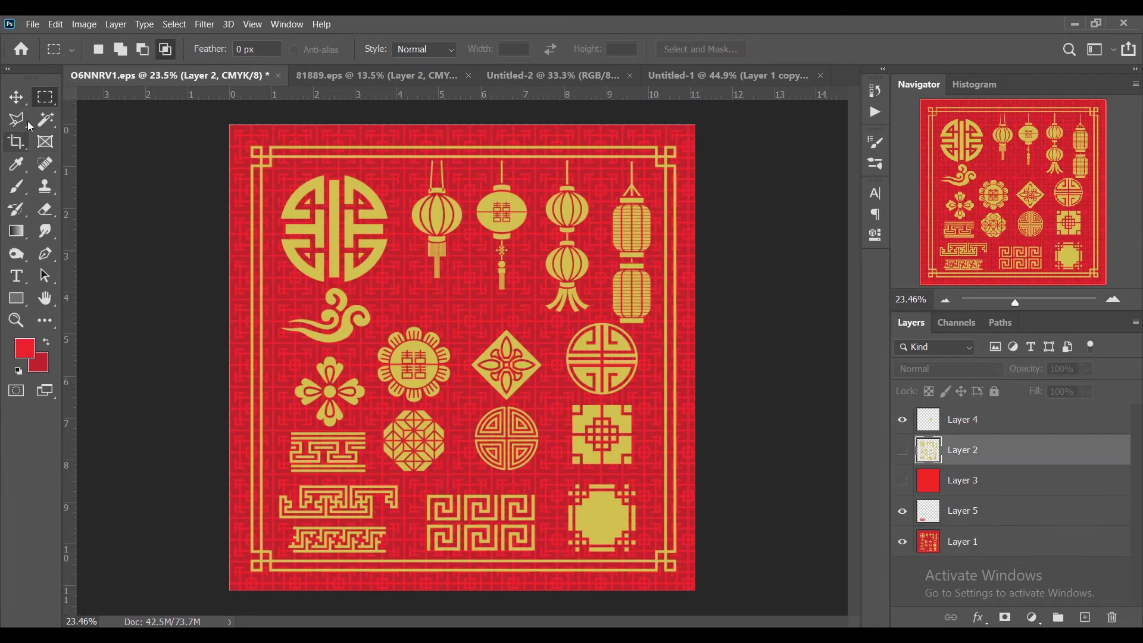
Step: In O6NNRV1.eps, copy the bottom-left gold fret strip from Layer 2 onto its own layer and transfer it to Untitled-2
left_click_drag(393, 523, 280, 556)
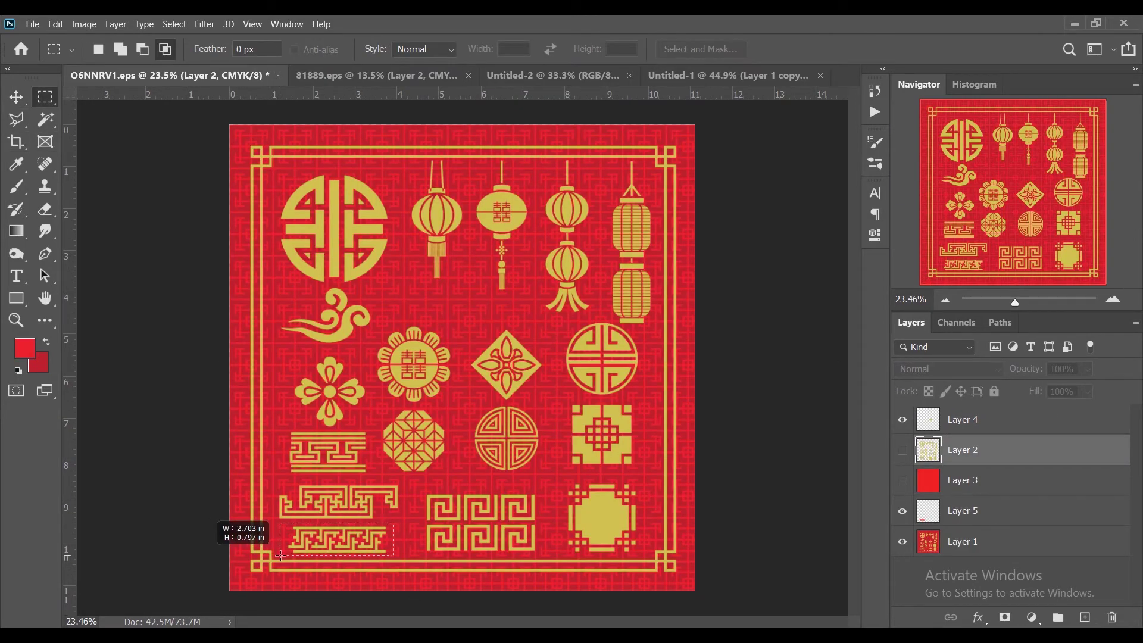
left_click(904, 451)
key("ctrl+j")
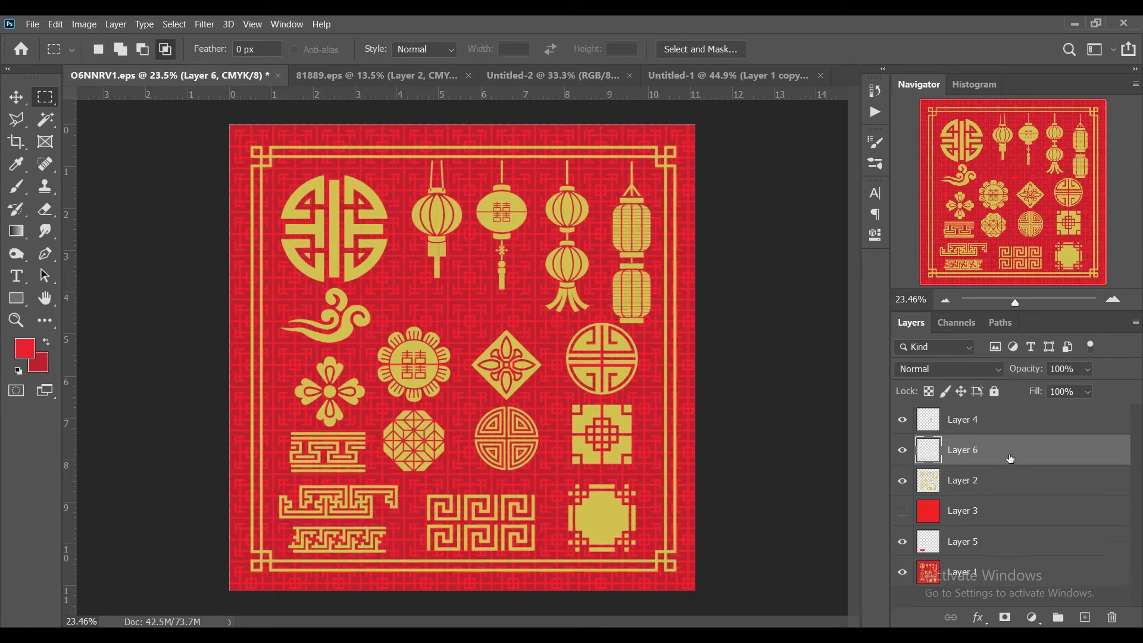
left_click_drag(966, 451, 464, 345)
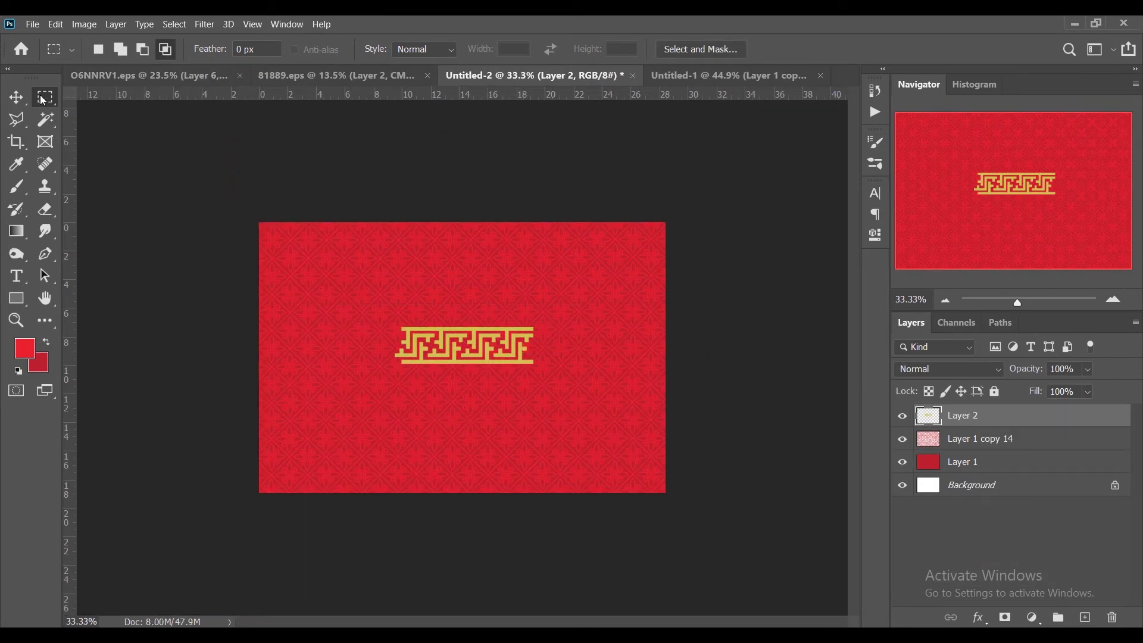
Step: Duplicate the gold fret strip and place the copy directly to the right of the original
key("ctrl+j")
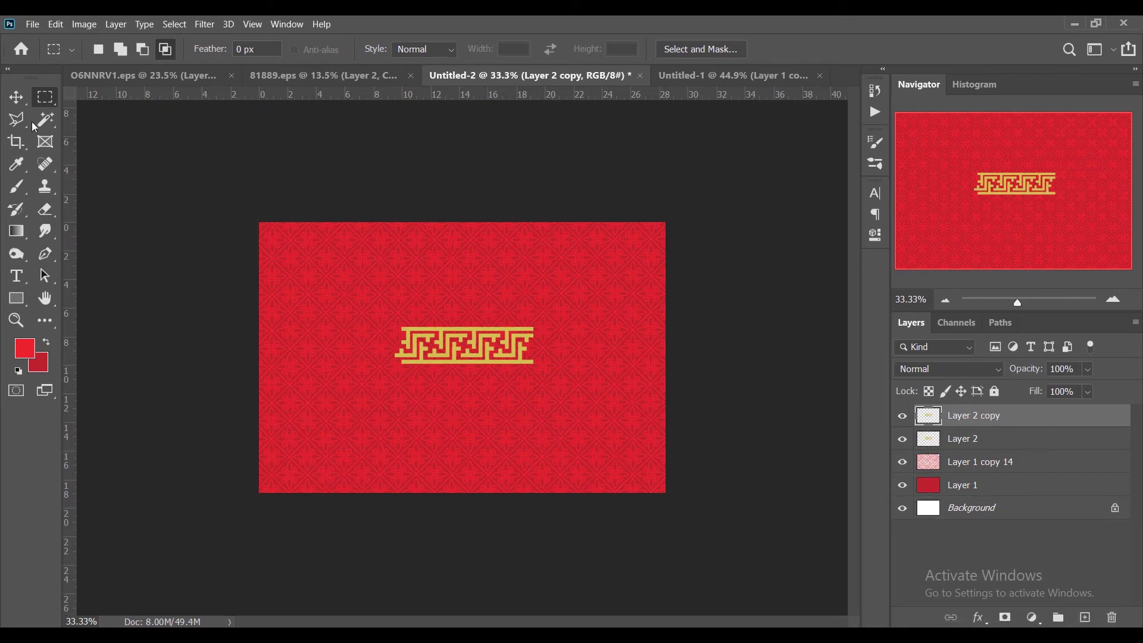
key("v")
left_click_drag(501, 338, 644, 337)
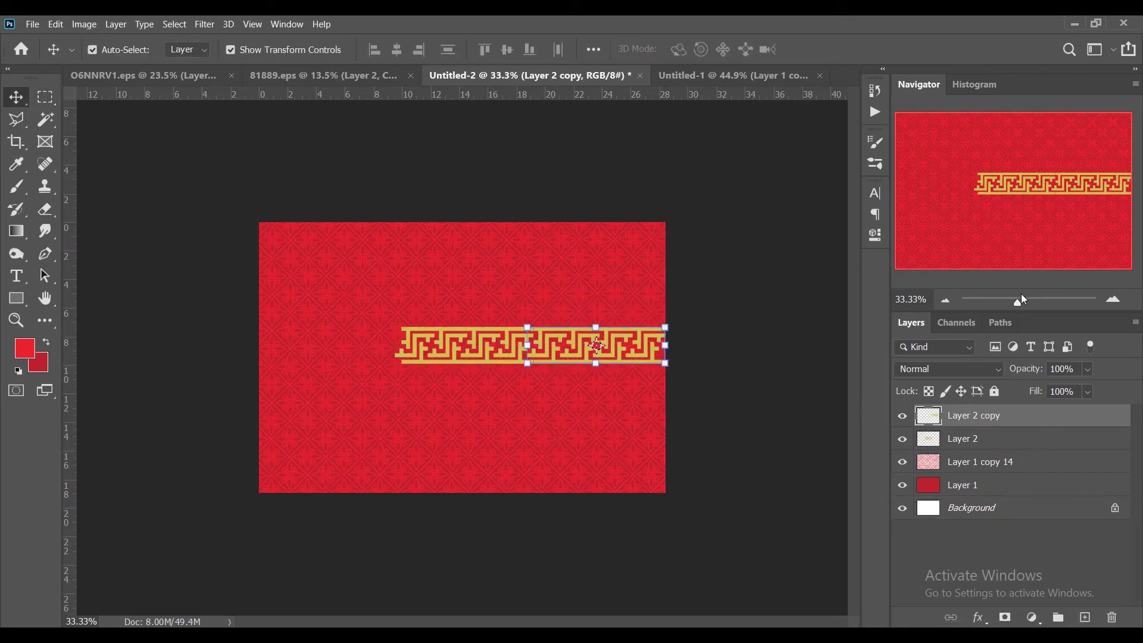
Step: Nudge the right fret strip left until its lines continue seamlessly from the original strip
left_click_drag(1019, 300, 1025, 302)
key("Left")
key("Left")
key("Left")
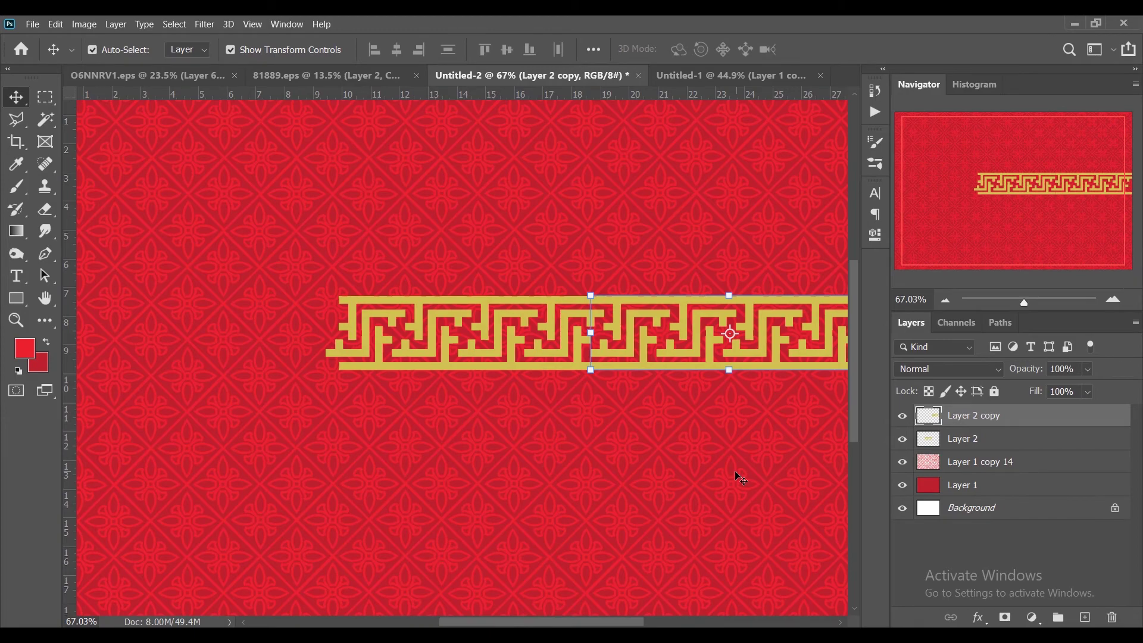
key("Left")
key("Left")
key("Left")
key("Left")
key("Left")
key("Left")
key("Left")
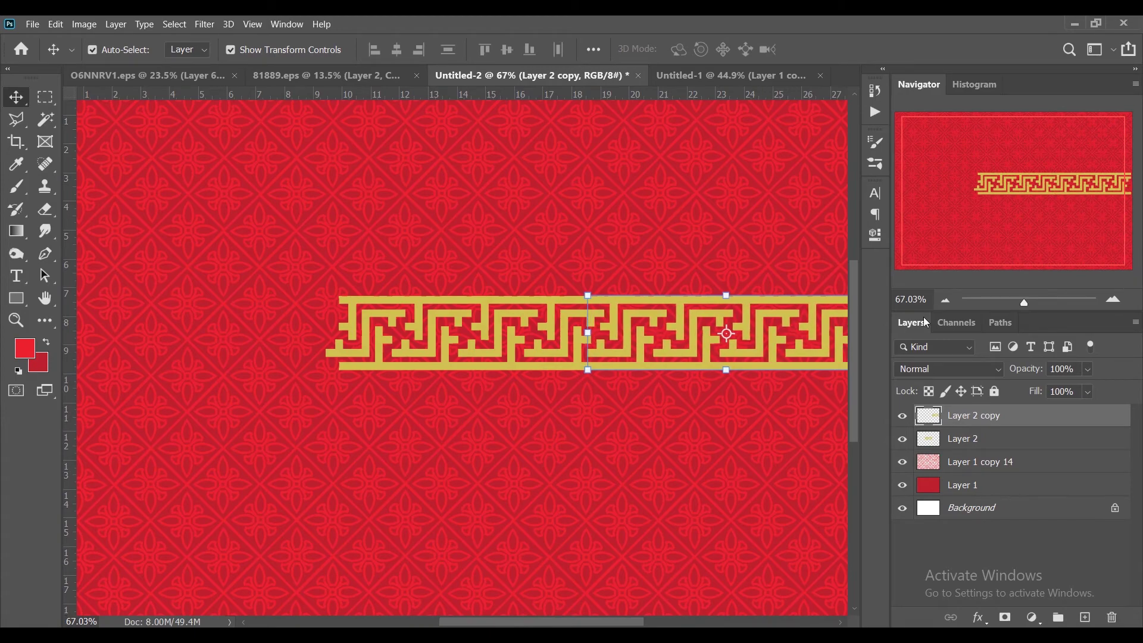
Step: Add a third copy of the fret strip to the left of the original and merge the three strip layers
left_click_drag(759, 372, 233, 369)
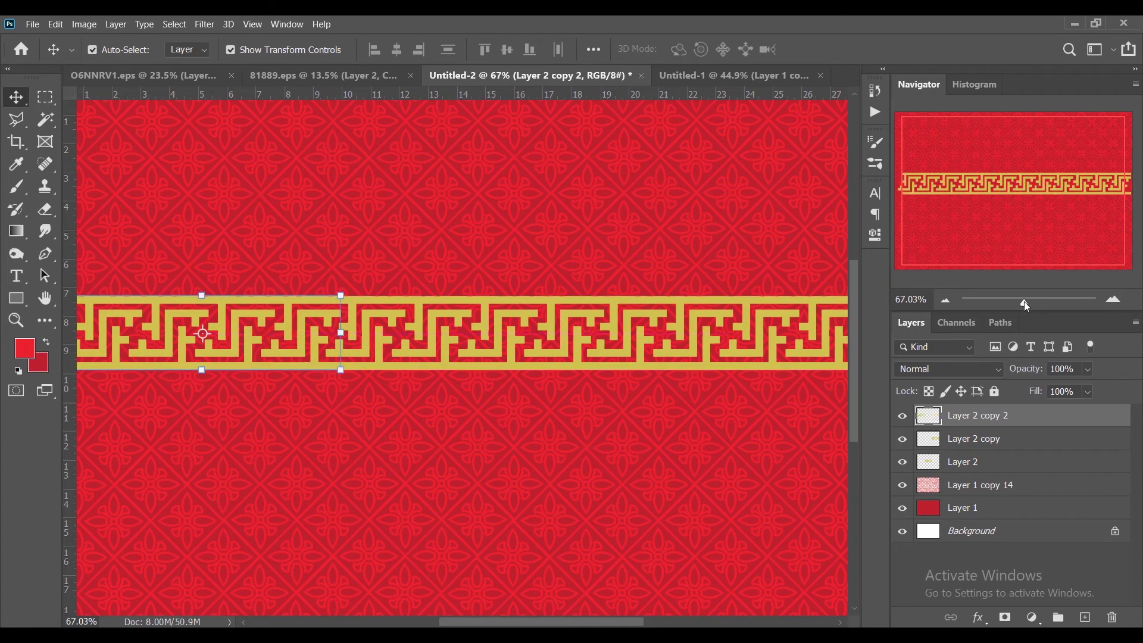
left_click_drag(1024, 302, 1021, 300)
left_click(1023, 459, "shift")
right_click(1020, 461)
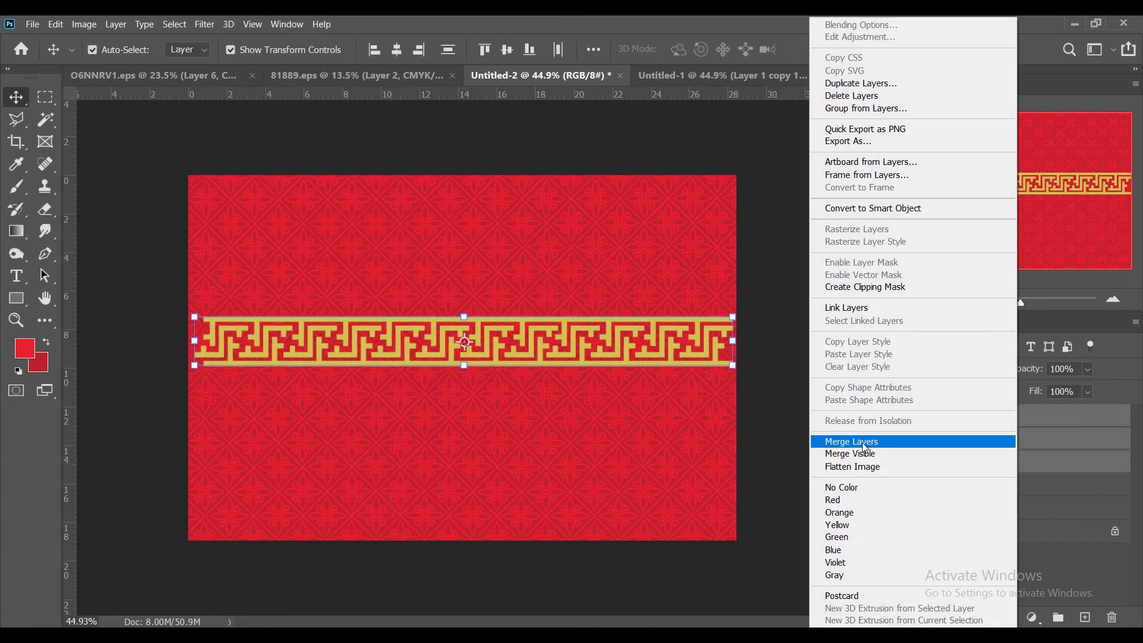
left_click(833, 443)
Step: Scale the merged fret strip down to about a third of its size and place it against the canvas's top edge
key("ctrl+t")
left_click_drag(732, 365, 587, 197)
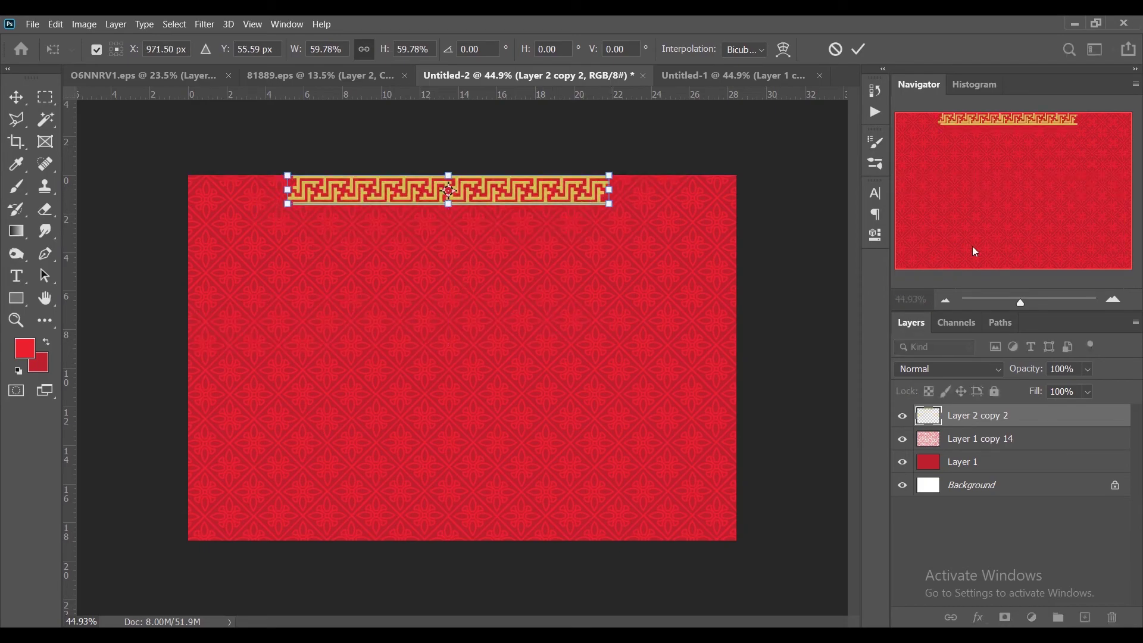
left_click_drag(1021, 303, 1021, 302)
left_click_drag(624, 190, 451, 166)
left_click(861, 51)
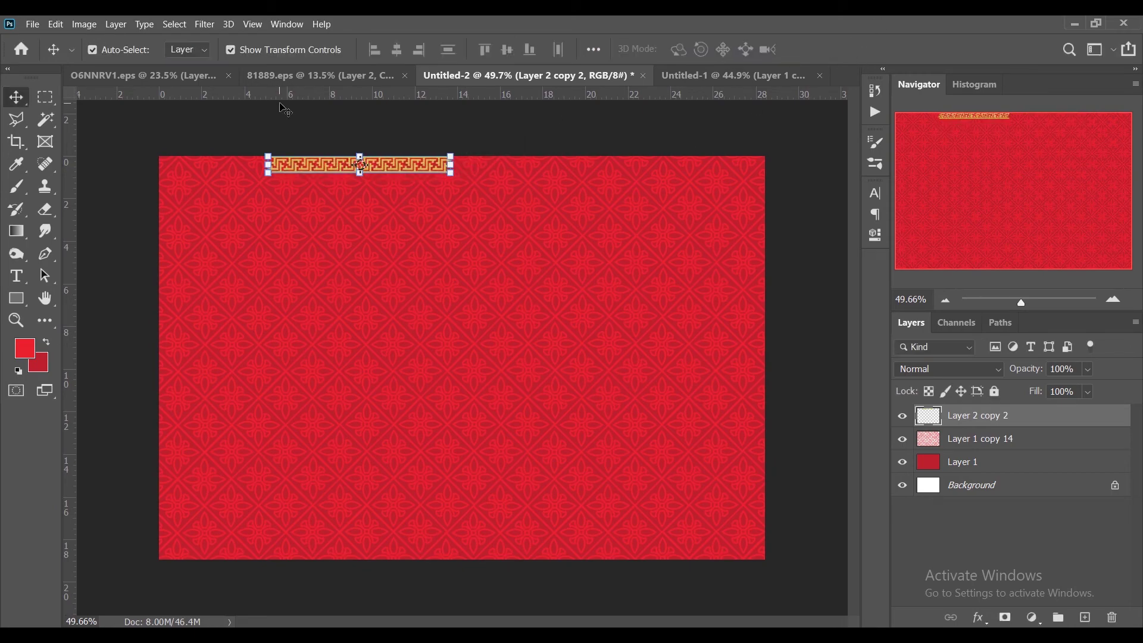
Step: Add a horizontal guide along the lower edge of the fret strip at the canvas's top
left_click_drag(377, 96, 365, 172)
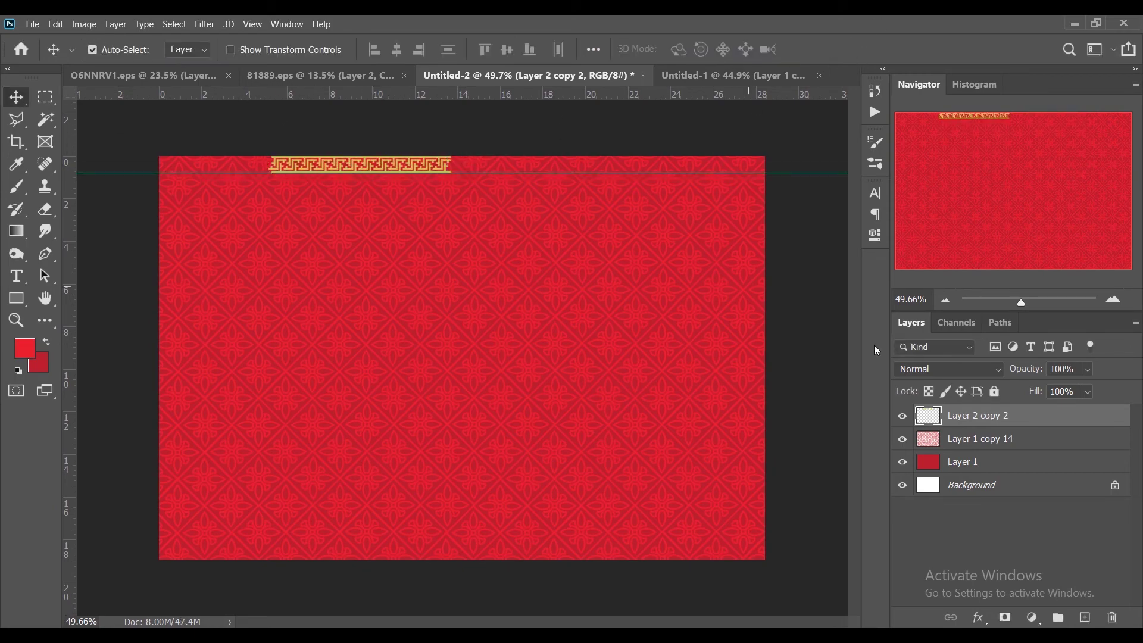
left_click(356, 185)
left_click(930, 406)
left_click(230, 50)
Step: Move the fret strip to the canvas's bottom edge and add a horizontal guide along the strip's upper edge
left_click_drag(433, 163, 572, 551)
left_click_drag(397, 98, 603, 556)
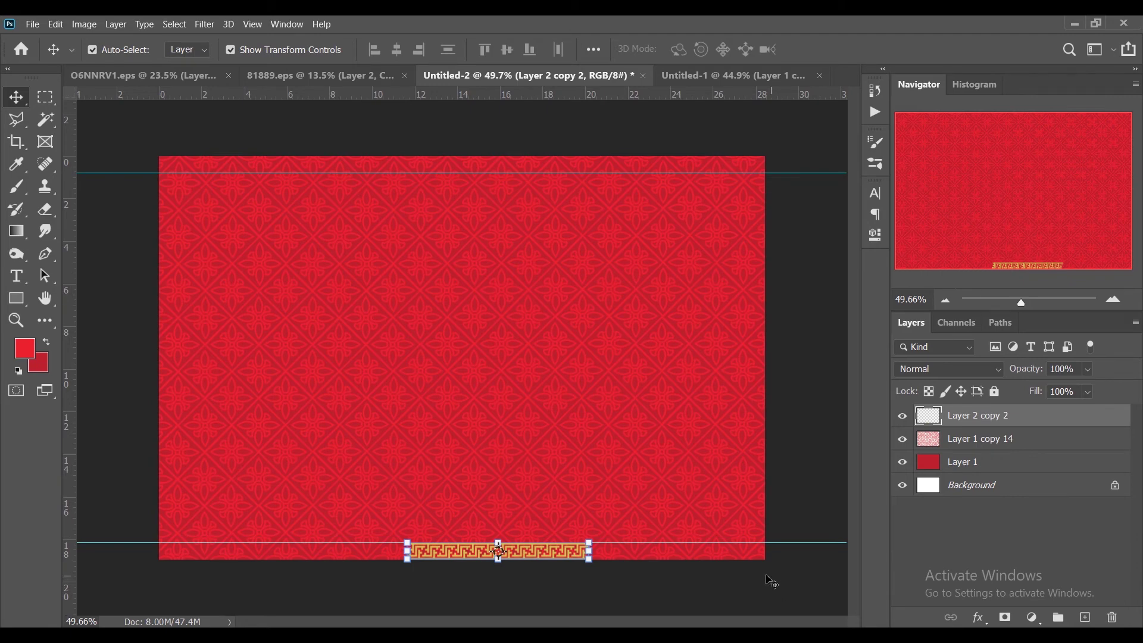
left_click_drag(567, 553, 566, 551)
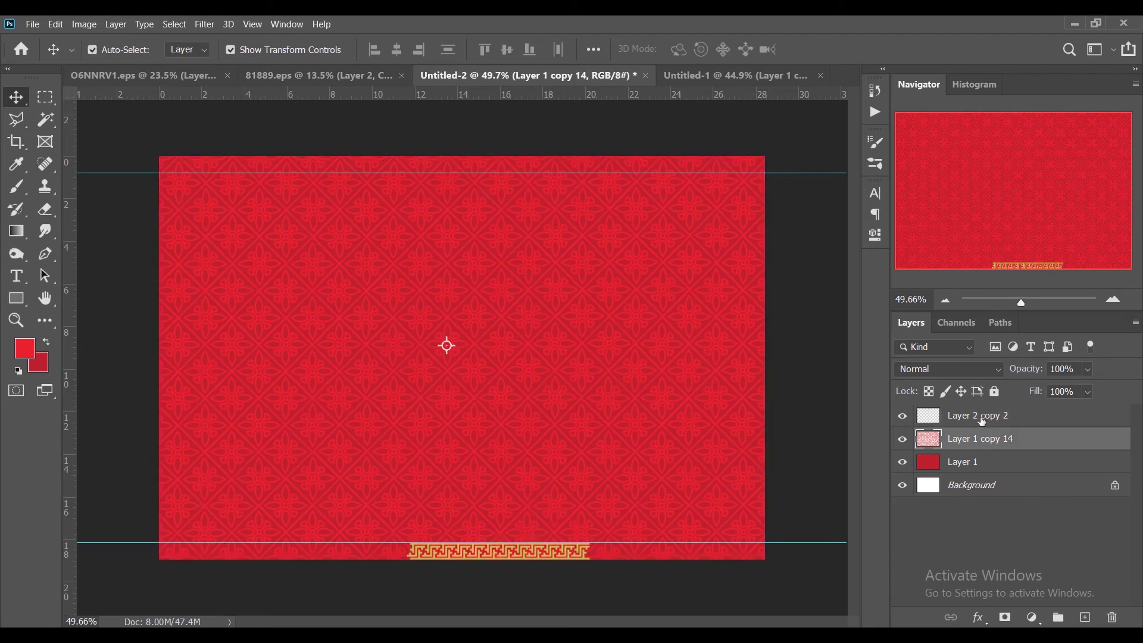
left_click(570, 553)
left_click(602, 551)
left_click(571, 553)
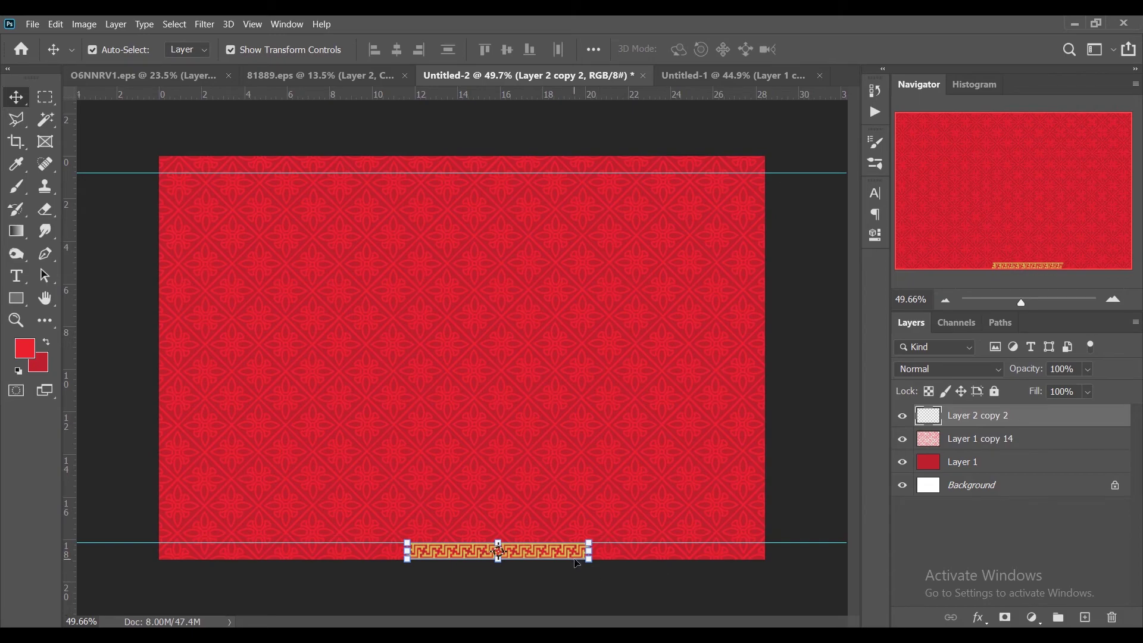
Step: Move the fret strip to the middle of the canvas's right side and rotate it 180° plus 90° clockwise so it stands vertical
left_click_drag(577, 563, 752, 349)
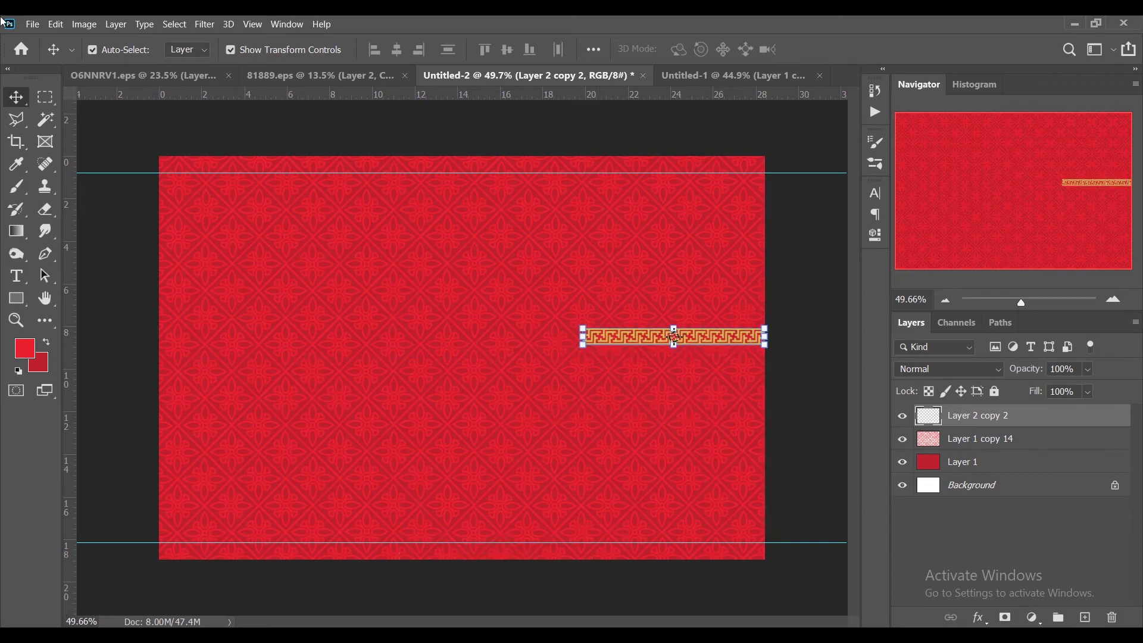
left_click(64, 27)
mouse_move(172, 350)
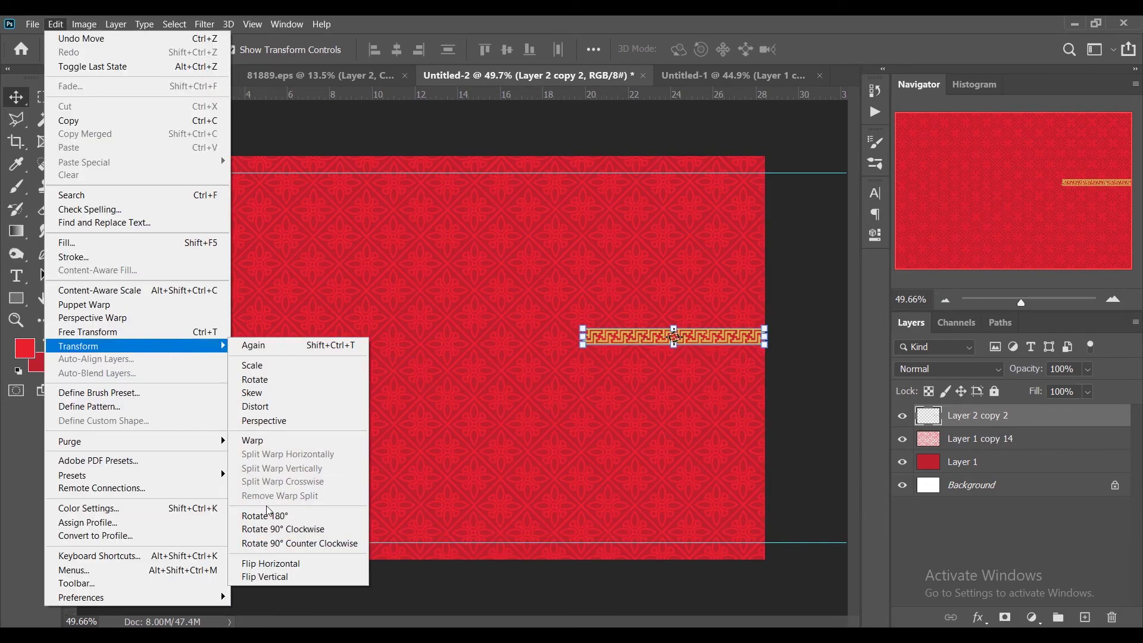
left_click(278, 514)
left_click(54, 25)
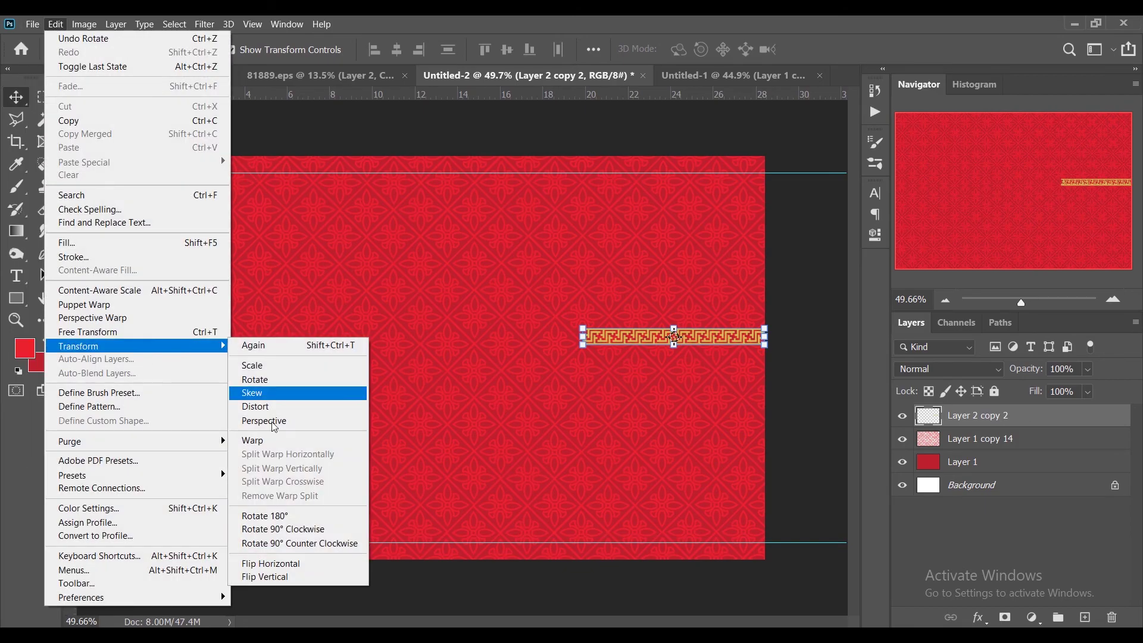
left_click(316, 529)
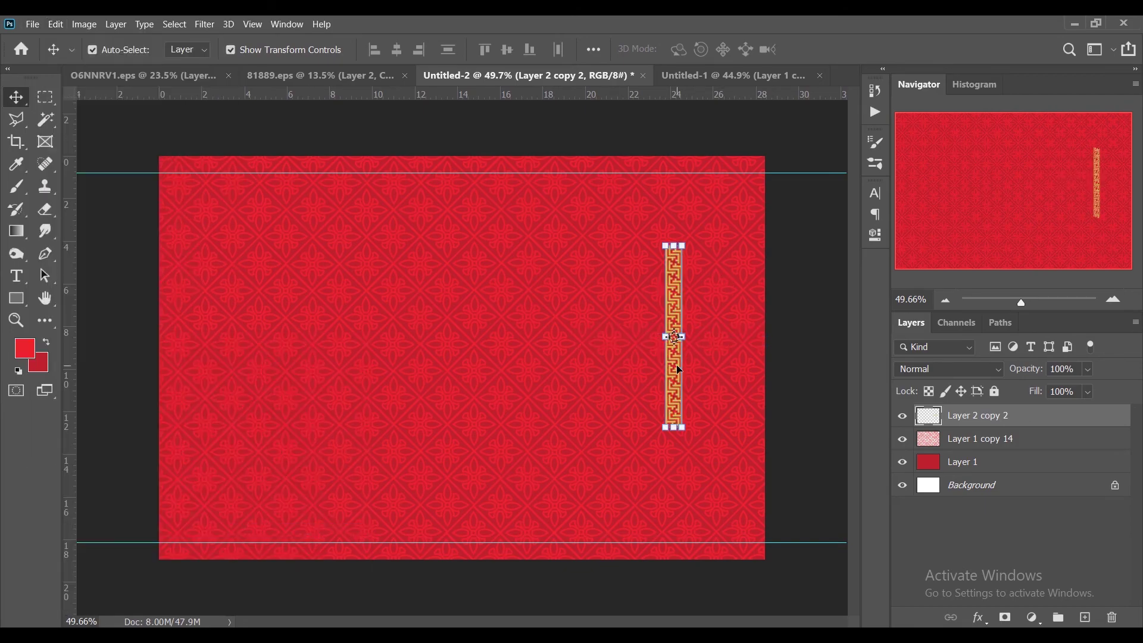
Step: Shift the vertical fret strip horizontally until it sits flush with the canvas's right edge, and hide the transform controls
left_click(446, 345)
left_click(675, 358)
key("shift+Right")
key("shift+Right")
key("shift+Right")
key("shift+Right")
key("shift+Right")
key("shift+Right")
key("shift+Right")
key("shift+Right")
key("shift+Right")
key("shift+Right")
key("shift+Right")
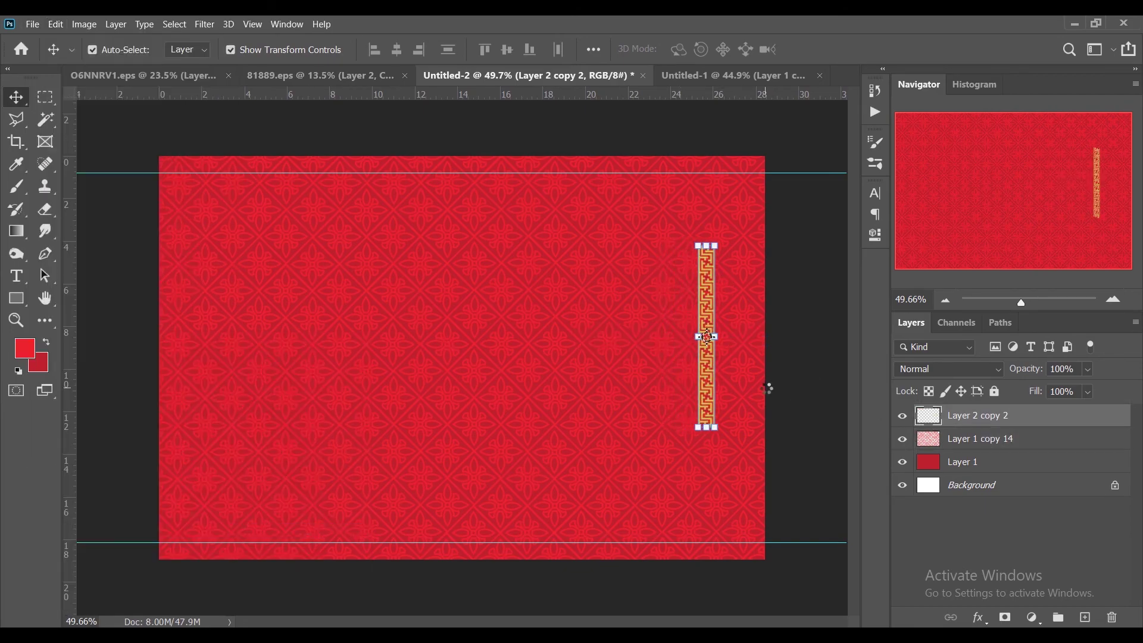
key("shift+Right")
key("shift+Right")
key("shift+Right")
key("shift+Right")
key("shift+Right")
key("shift+Right")
key("shift+Right")
key("shift+Right")
key("shift+Right")
key("shift+Right")
key("shift+Right")
key("shift+Right")
left_click(230, 50)
key("shift+Right")
key("shift+Right")
key("shift+Right")
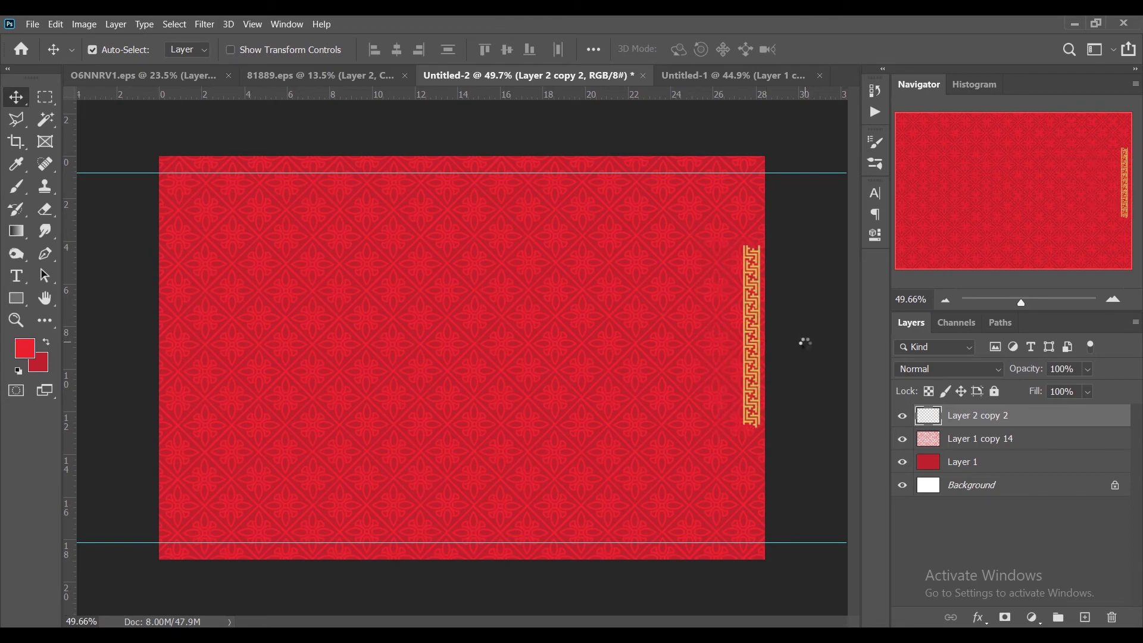
key("shift+Right")
key("shift+Right")
Step: Add a vertical guide along the inner edge of the fret strip at the canvas's right edge
scroll(807, 348, "up", 4)
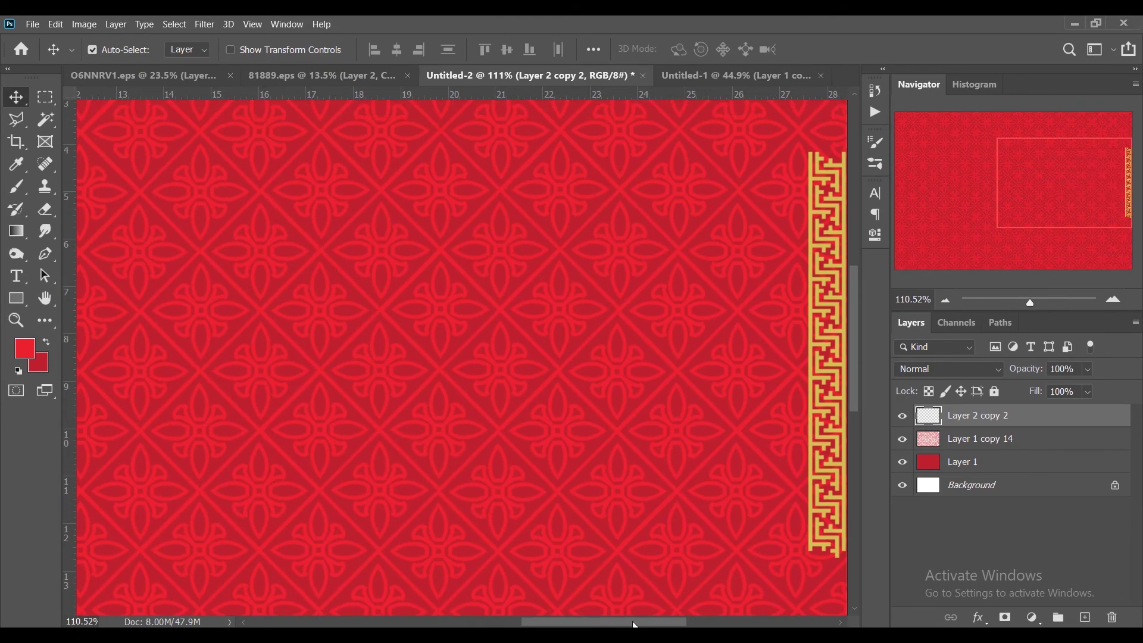
left_click_drag(635, 625, 659, 625)
left_click_drag(65, 324, 699, 400)
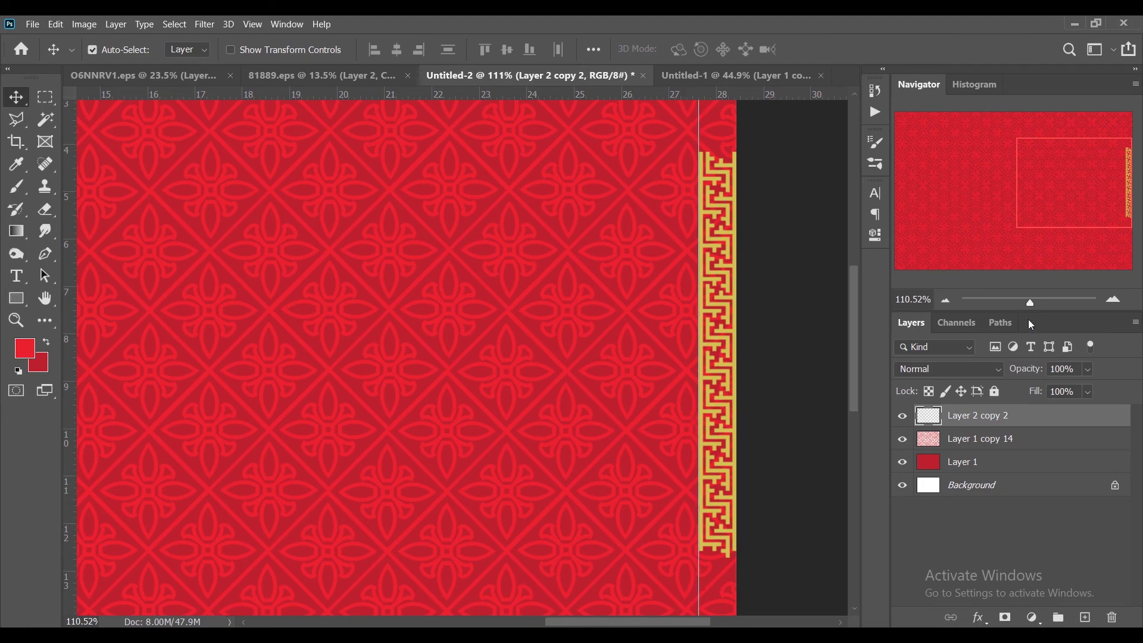
left_click_drag(1030, 302, 1019, 303)
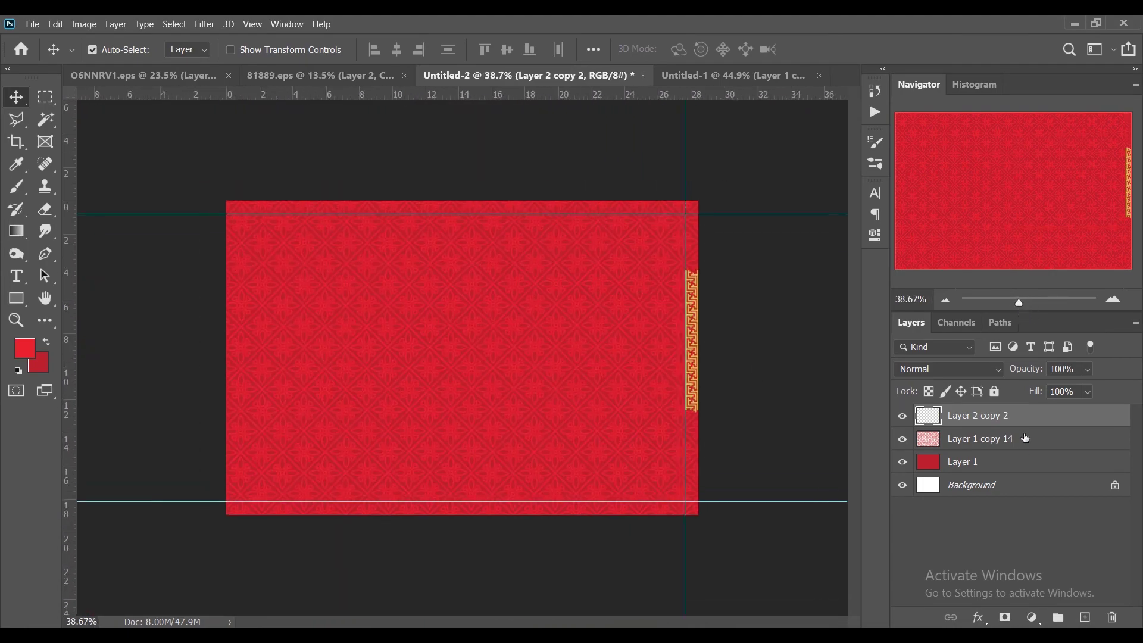
Step: Move the vertical fret strip to the canvas's left edge and add a vertical guide along the strip's inner edge
left_click_drag(712, 421, 695, 346)
left_click(695, 347)
left_click(989, 417)
left_click_drag(690, 412, 233, 388)
left_click_drag(1019, 302, 1039, 302)
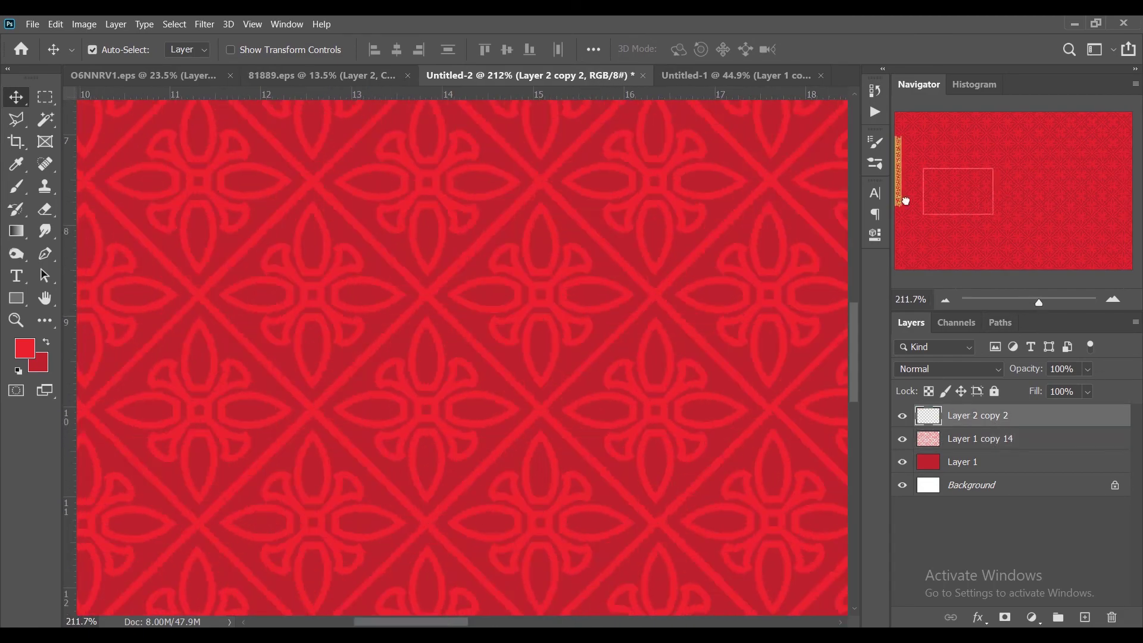
left_click_drag(906, 201, 897, 200)
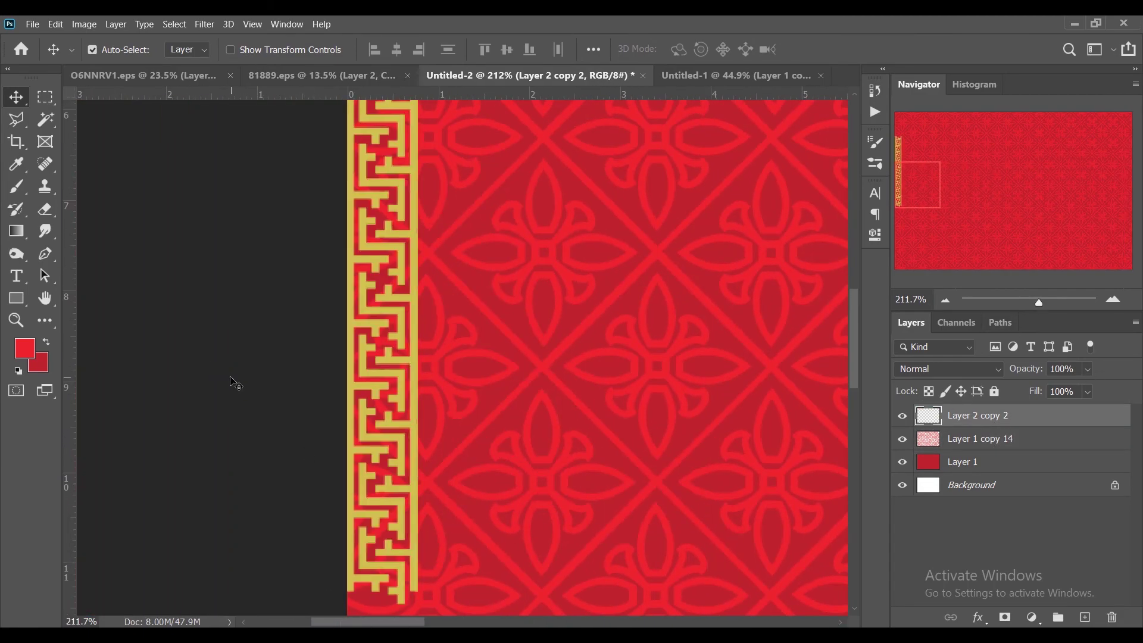
left_click_drag(1039, 302, 1026, 302)
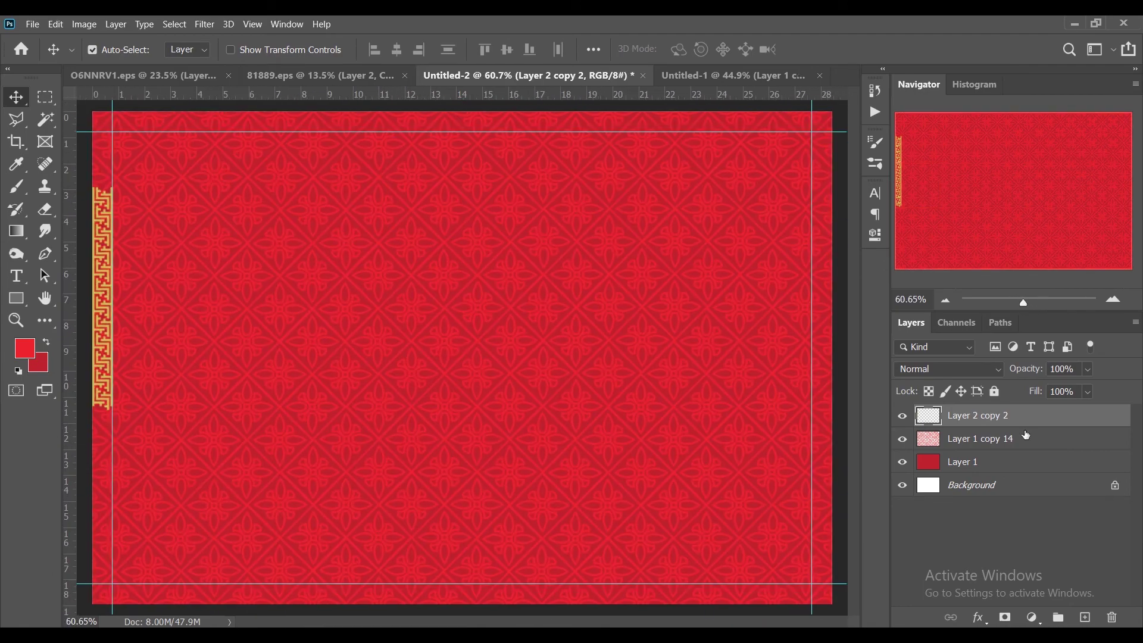
Step: Shift the vertical fret strip right to just inside the left guide and raise it towards the top guide
key("shift+Right")
key("shift+Right")
key("shift+Right")
key("shift+Right")
key("shift+Right")
key("shift+Right")
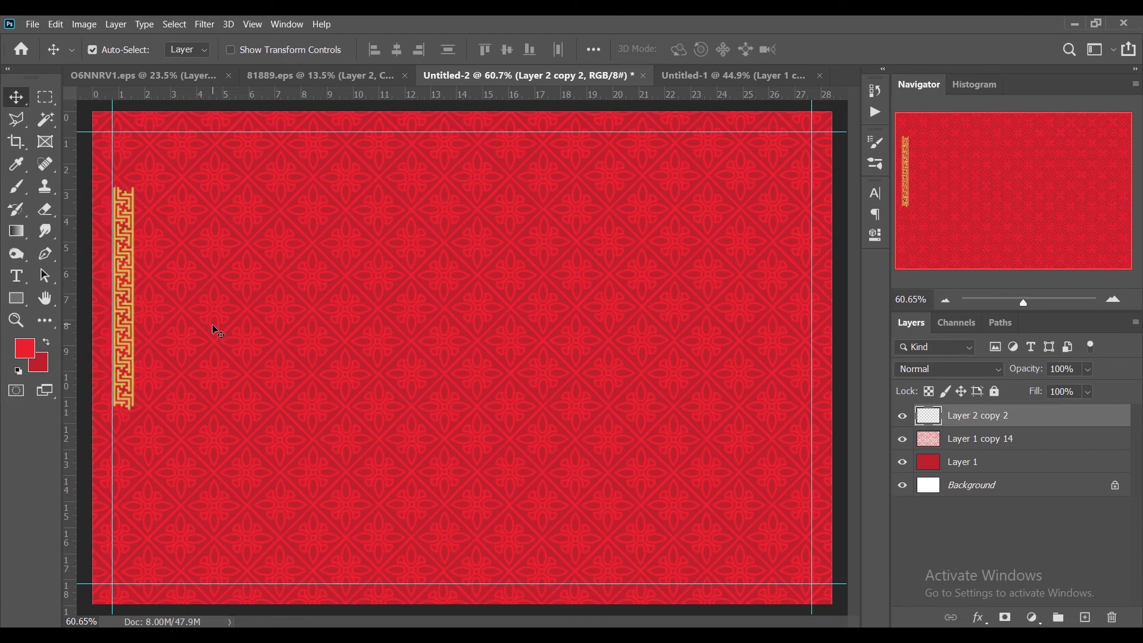
key("shift+Up")
key("shift+Up")
key("shift+Up")
key("shift+Up")
key("shift+Up")
key("shift+Up")
key("shift+Up")
key("shift+Up")
key("shift+Up")
key("shift+Up")
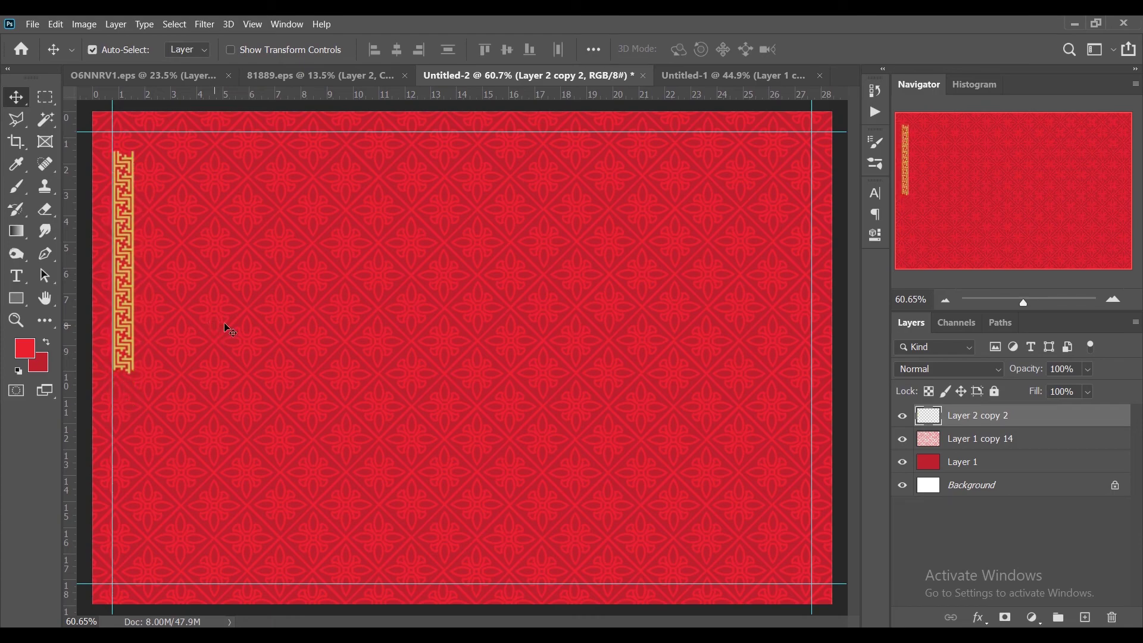
Step: Duplicate the vertical fret strip layer and move the copy straight down so it continues the original to the bottom guide
key("ctrl+minus")
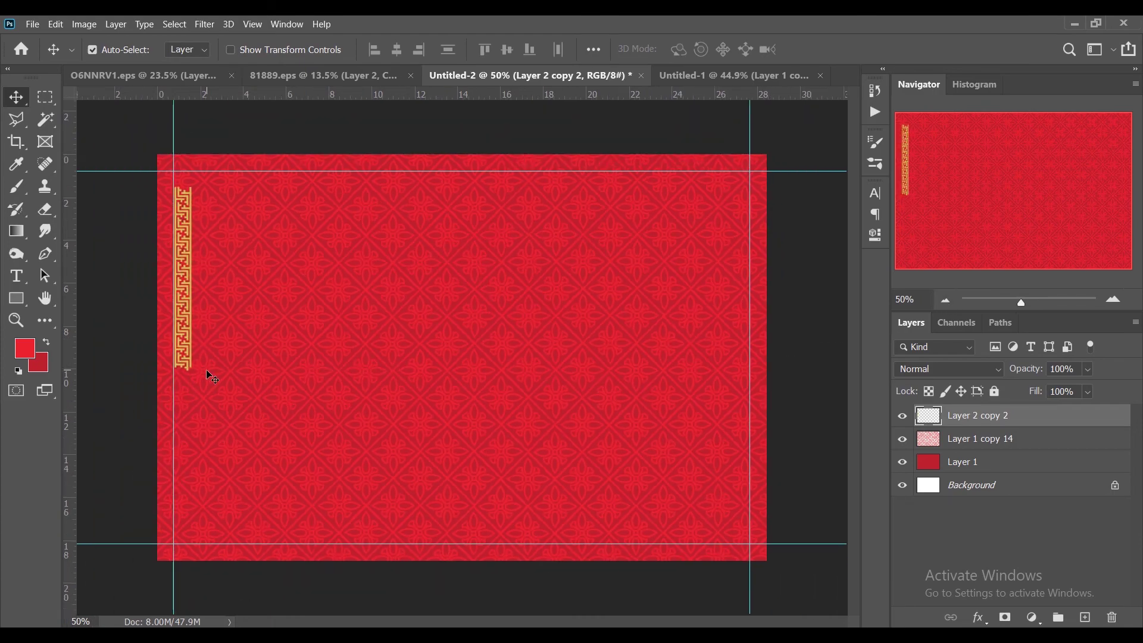
key("ctrl+j")
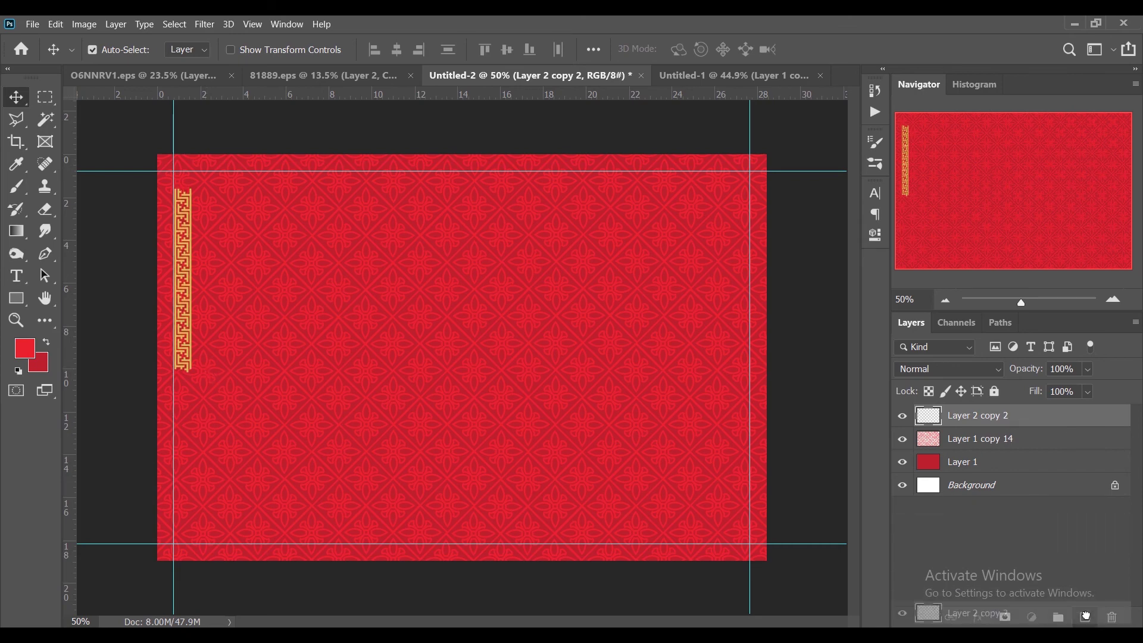
key("shift+Down")
key("shift+Down")
key("shift+Down")
key("shift+Down")
key("shift+Down")
key("shift+Down")
key("shift+Down")
key("shift+Down")
key("shift+Down")
key("shift+Down")
key("shift+Down")
key("shift+Down")
key("shift+Down")
key("shift+Down")
key("shift+Down")
key("shift+Down")
key("shift+Down")
key("shift+Down")
key("shift+Down")
key("shift+Down")
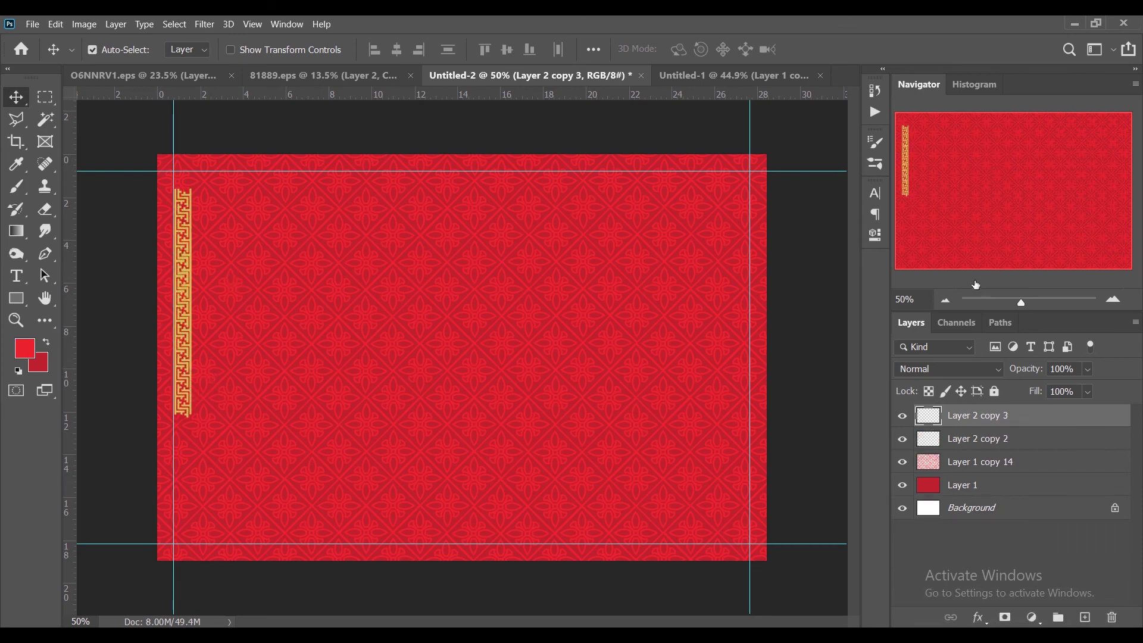
key("shift+Down")
key("shift+Down")
key("shift+Down")
key("shift+Down")
key("shift+Down")
key("shift+Down")
key("shift+Down")
key("shift+Down")
key("shift+Down")
key("shift+Down")
key("shift+Down")
key("shift+Down")
key("shift+Down")
key("shift+Down")
key("shift+Down")
key("shift+Down")
key("shift+Down")
key("shift+Down")
key("shift+Down")
key("shift+Down")
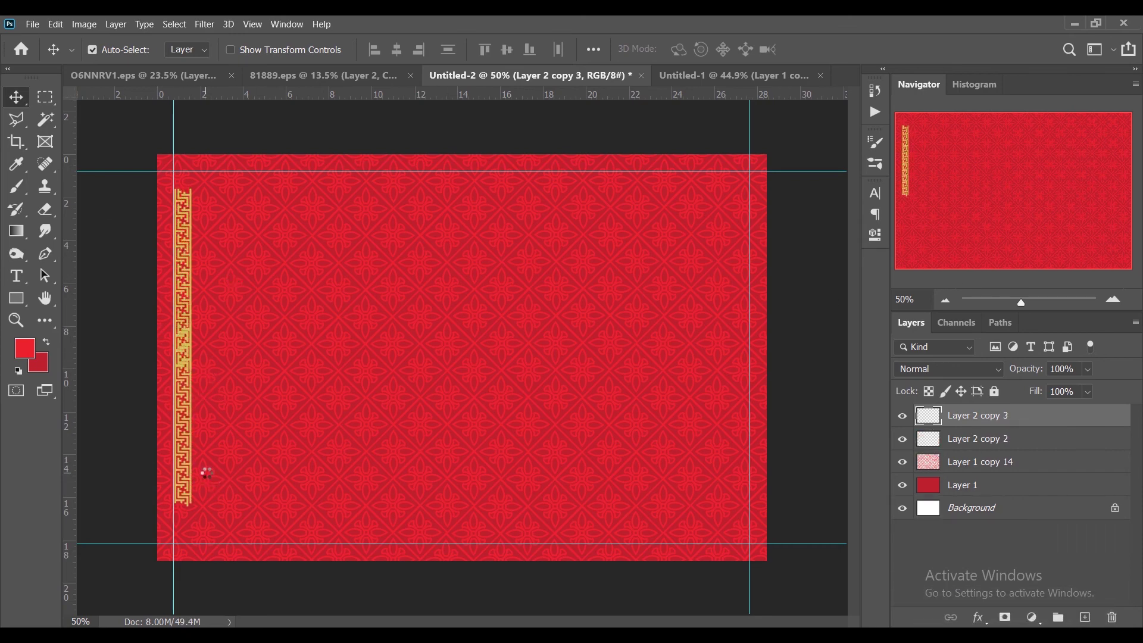
key("shift+Down")
key("shift+Down")
key("shift+Down")
key("shift+Down")
key("shift+Down")
key("shift+Down")
key("shift+Down")
key("shift+Down")
key("shift+Down")
key("shift+Down")
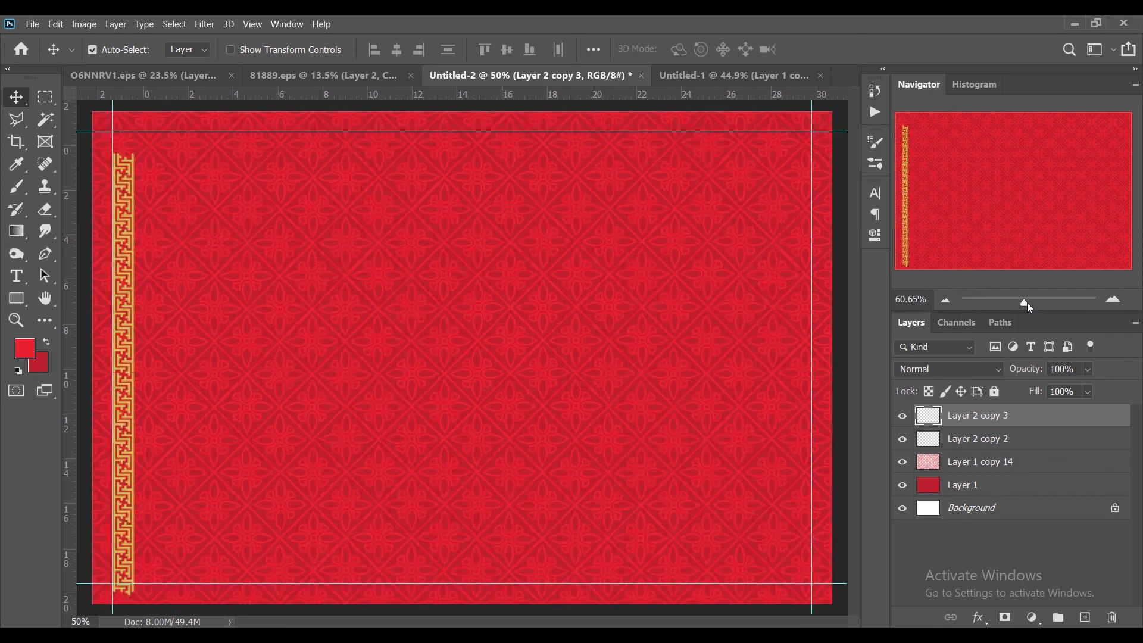
scroll(908, 210, "up", 5)
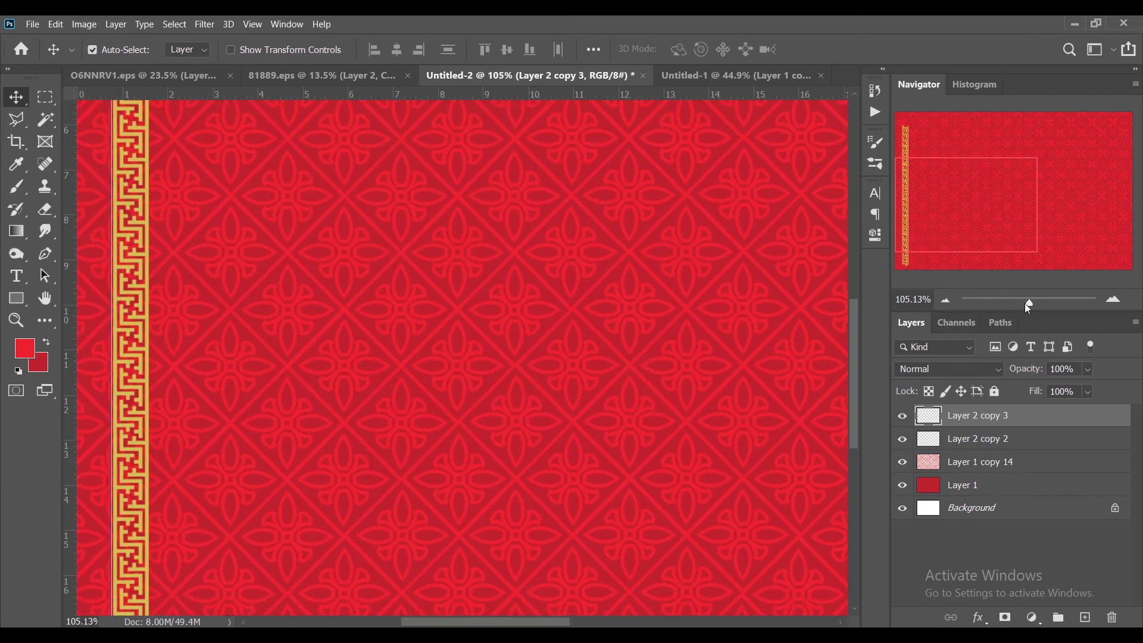
left_click_drag(1028, 307, 1024, 307)
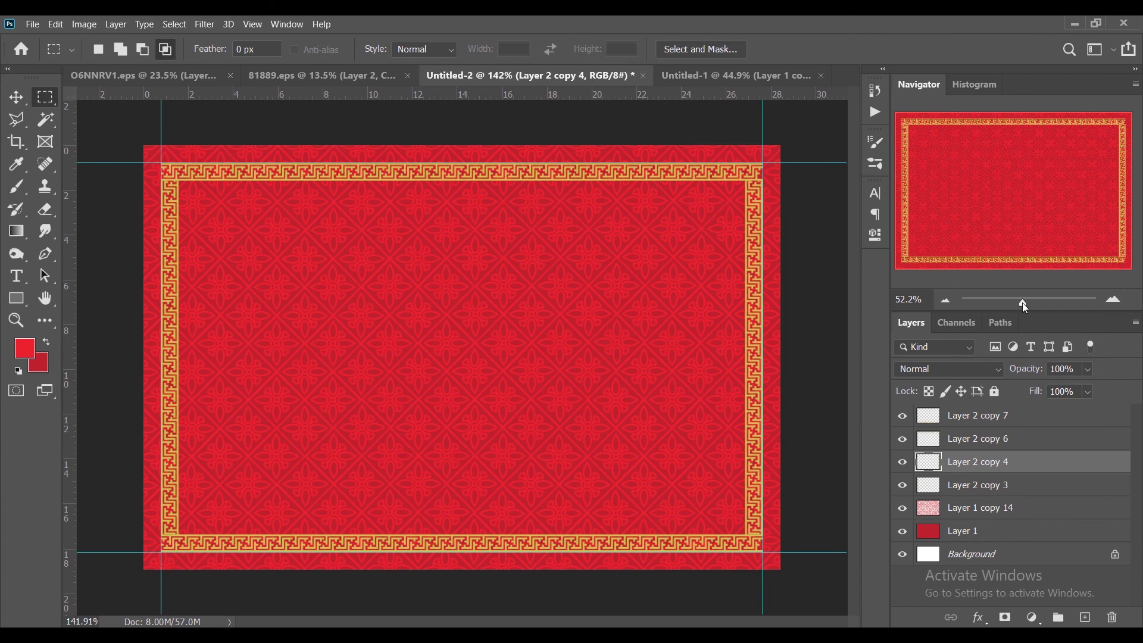